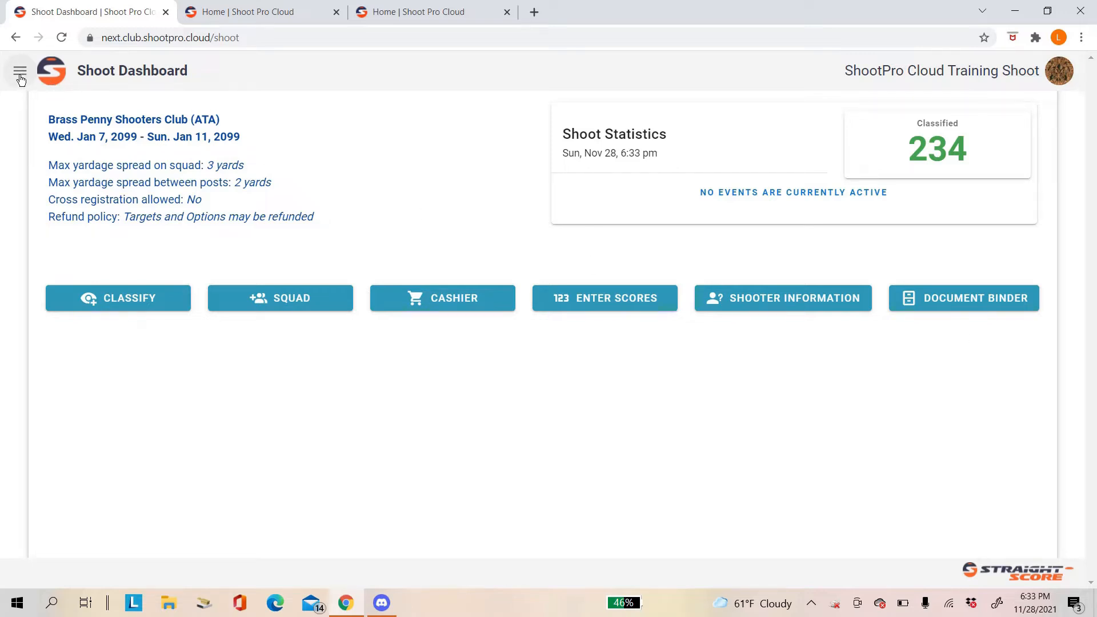
Step: Open the Shoot Control Panel and review the details of event 1, Preliminary Singles
click(20, 71)
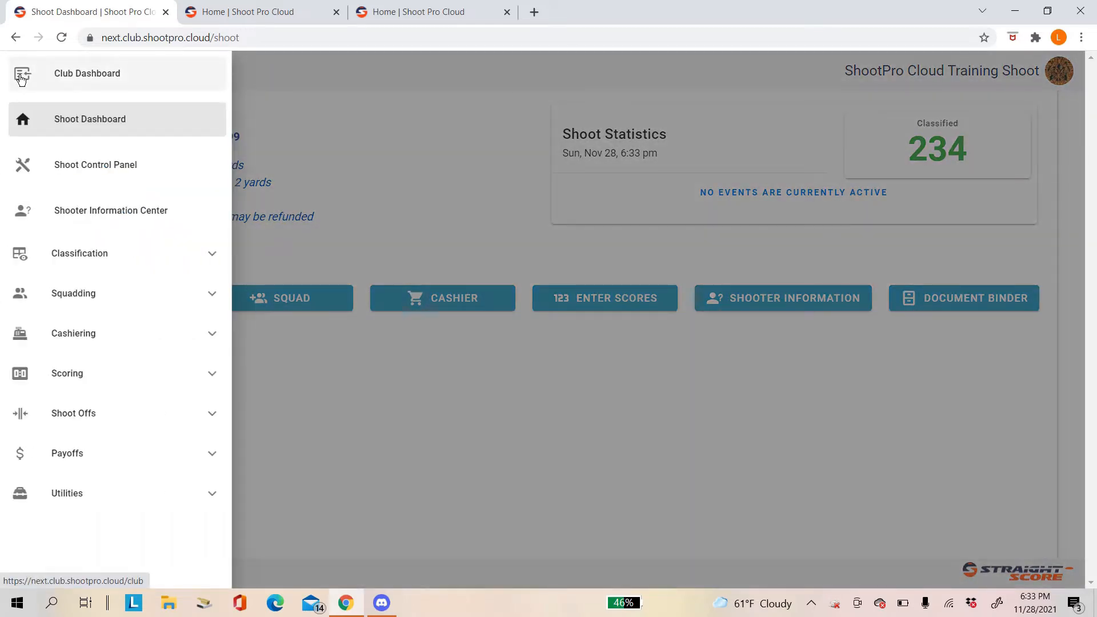
click(75, 166)
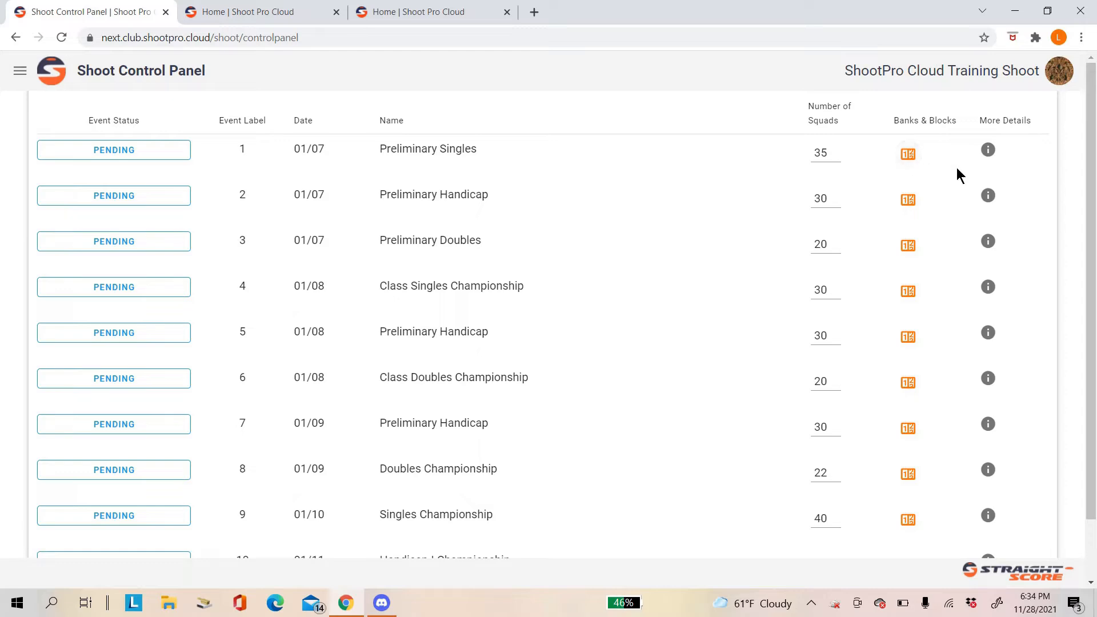
click(988, 151)
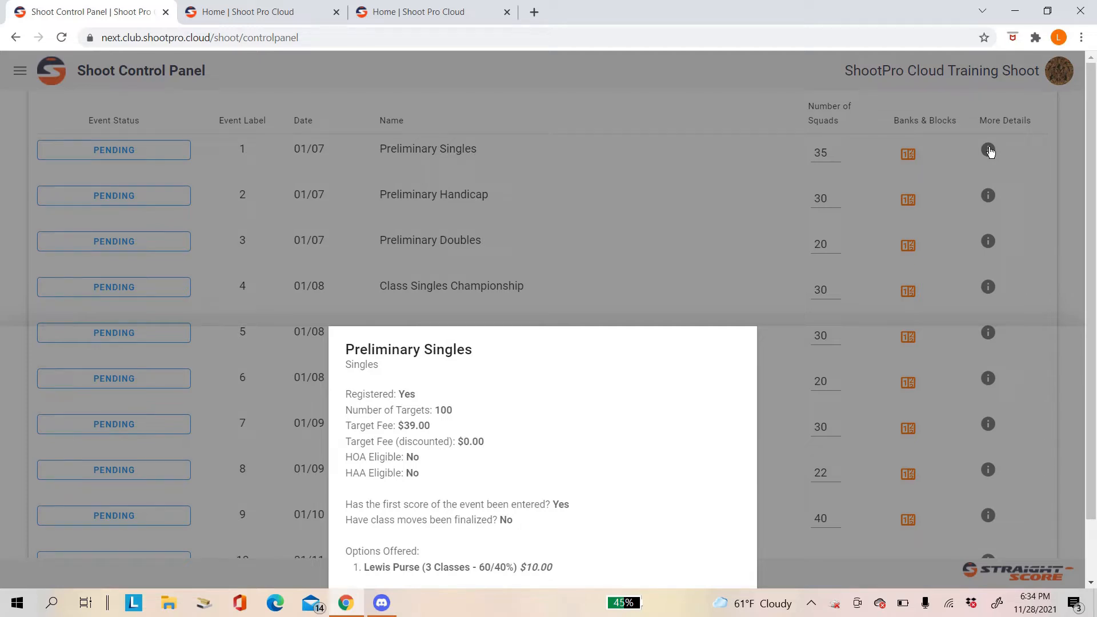
click(908, 157)
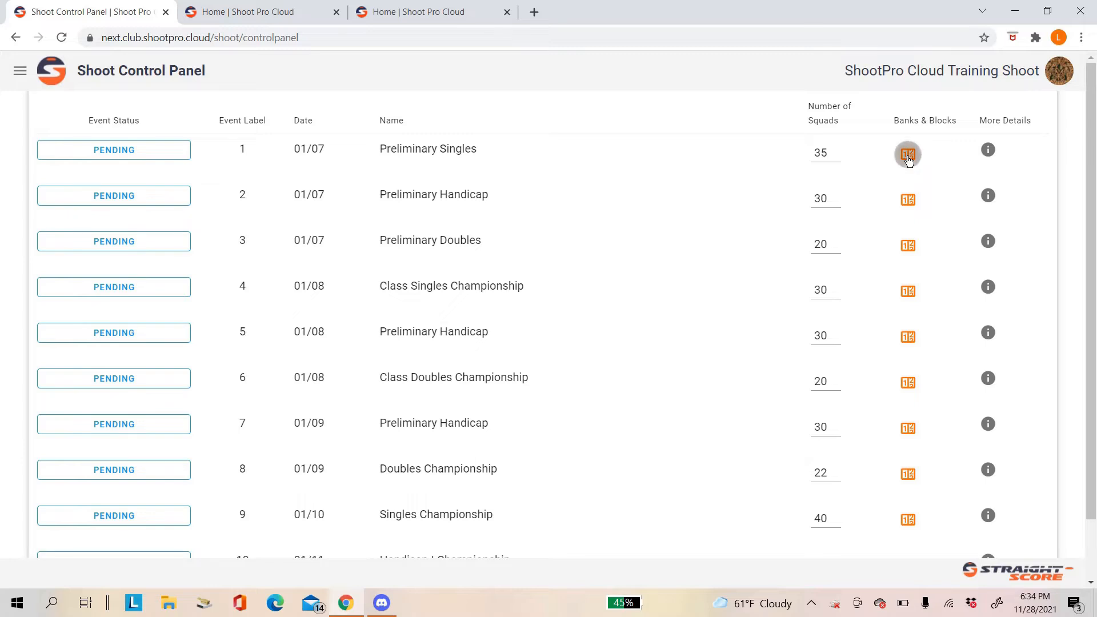
Step: In the banks setup of event 1, Preliminary Singles, relabel the first four banks 1A, 1B, 1C and 1D
click(908, 155)
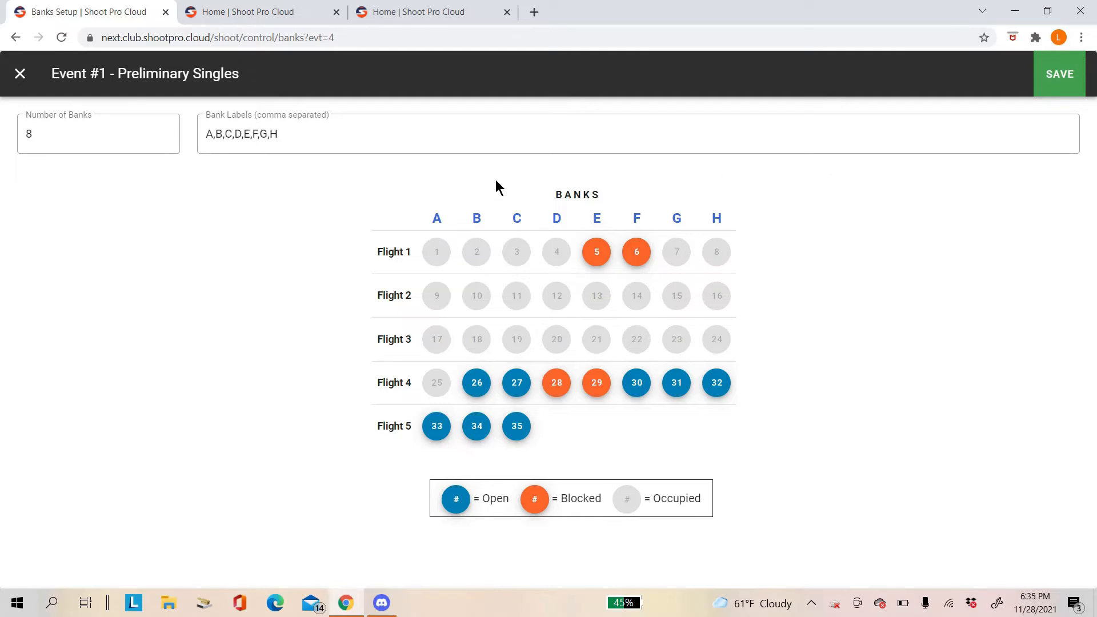
click(287, 134)
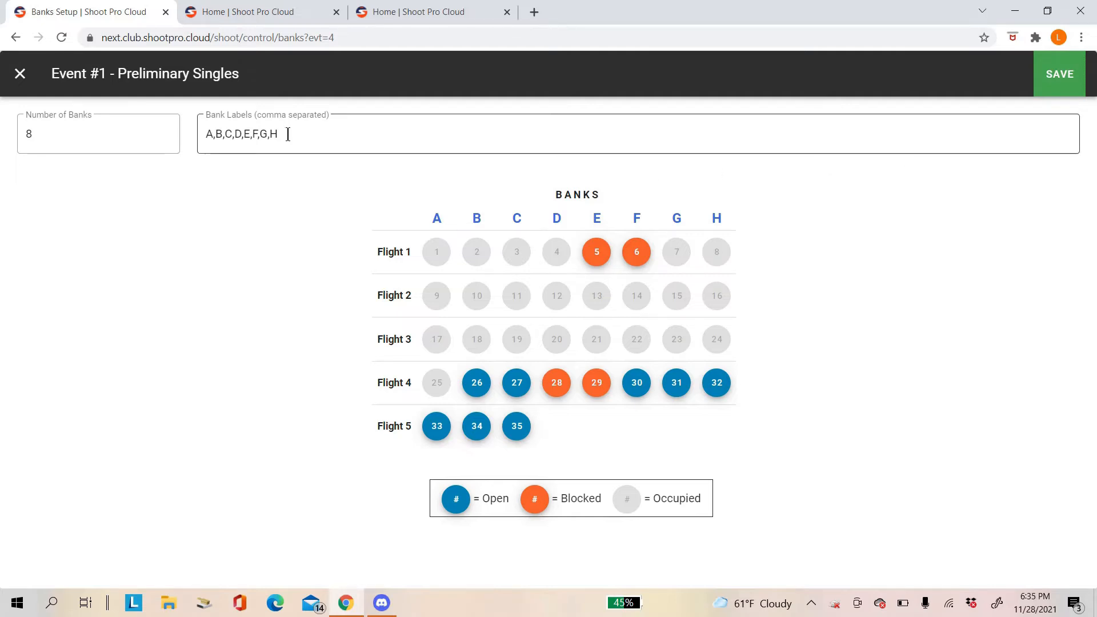
click(204, 137)
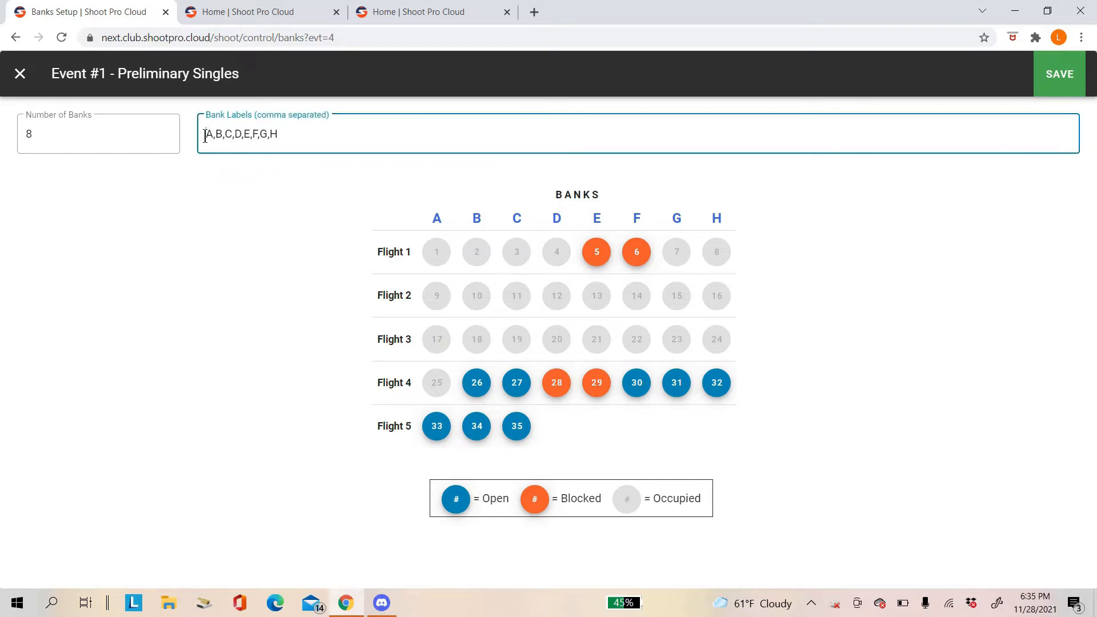
text(1)
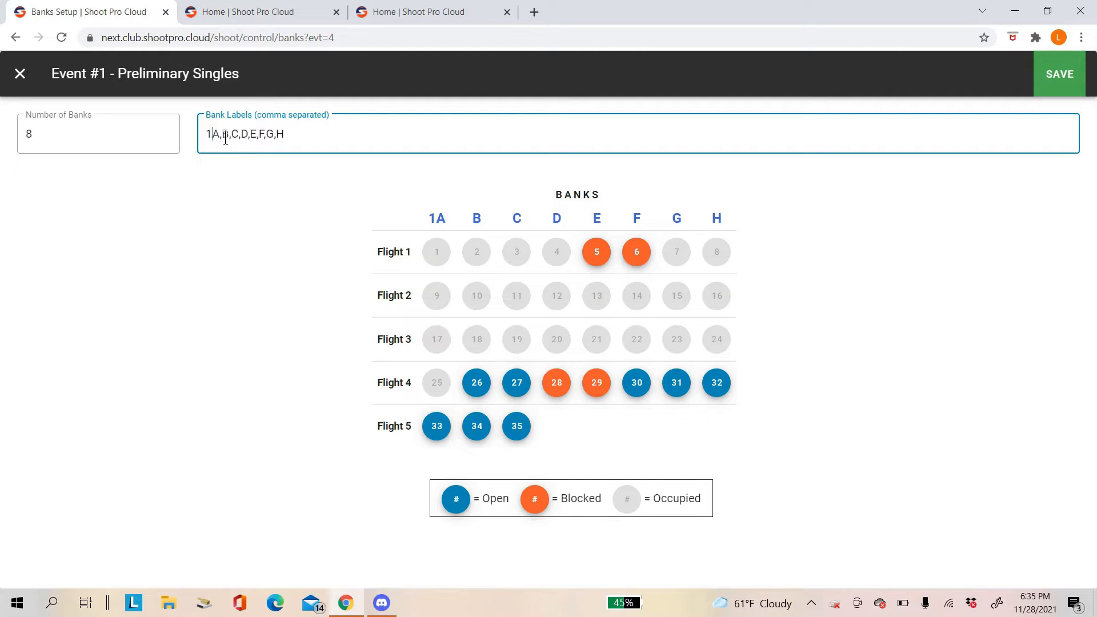
click(222, 134)
text(1)
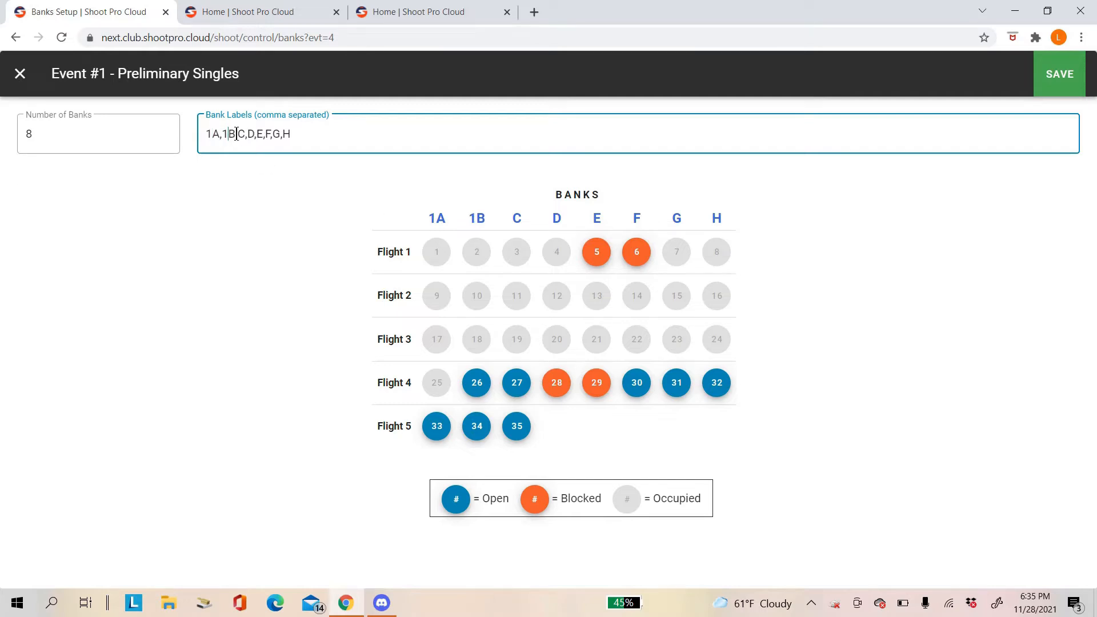
click(237, 134)
text(1)
click(252, 134)
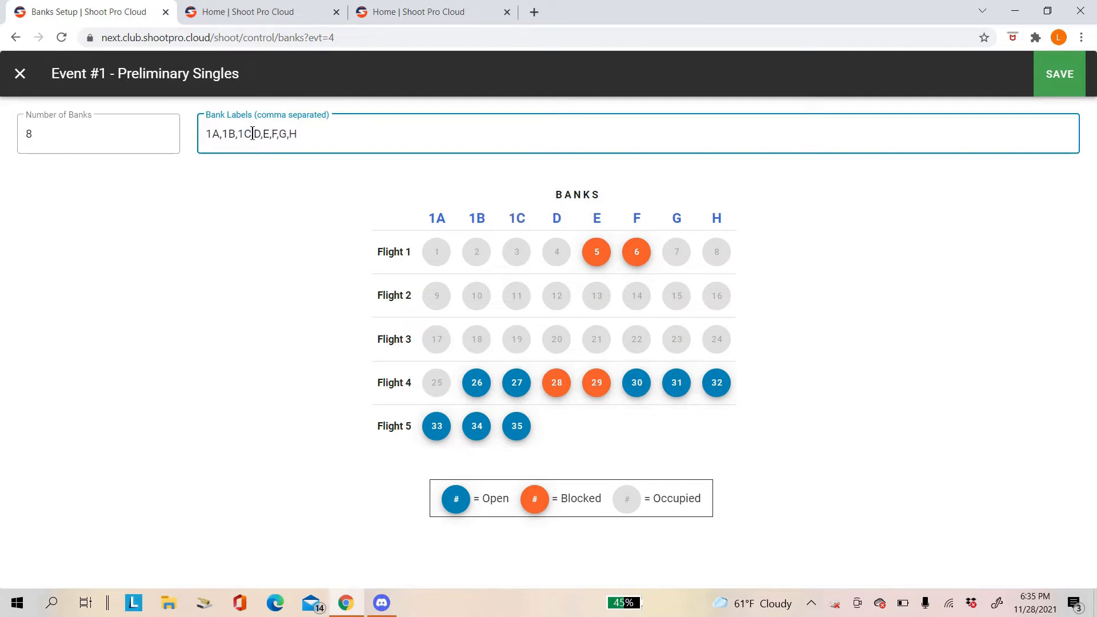
text(1)
key(BackSpace)
click(254, 133)
text(1)
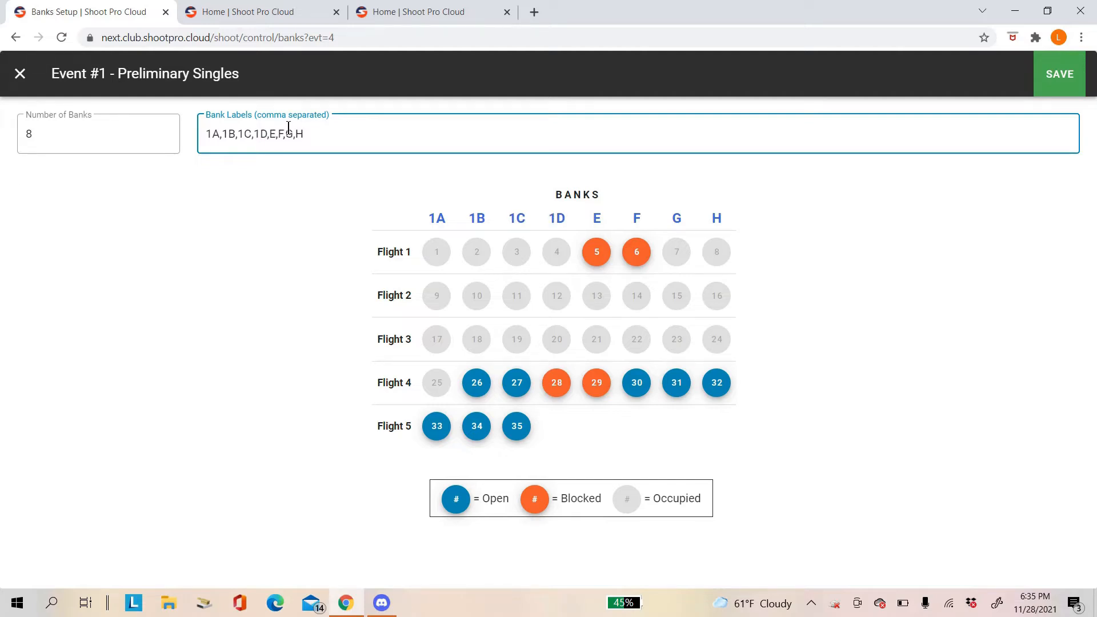
Step: Replace the bank labels E, F, G and H with 2A, 2B, 2C and 2D
drag(305, 130, 269, 133)
text(2a)
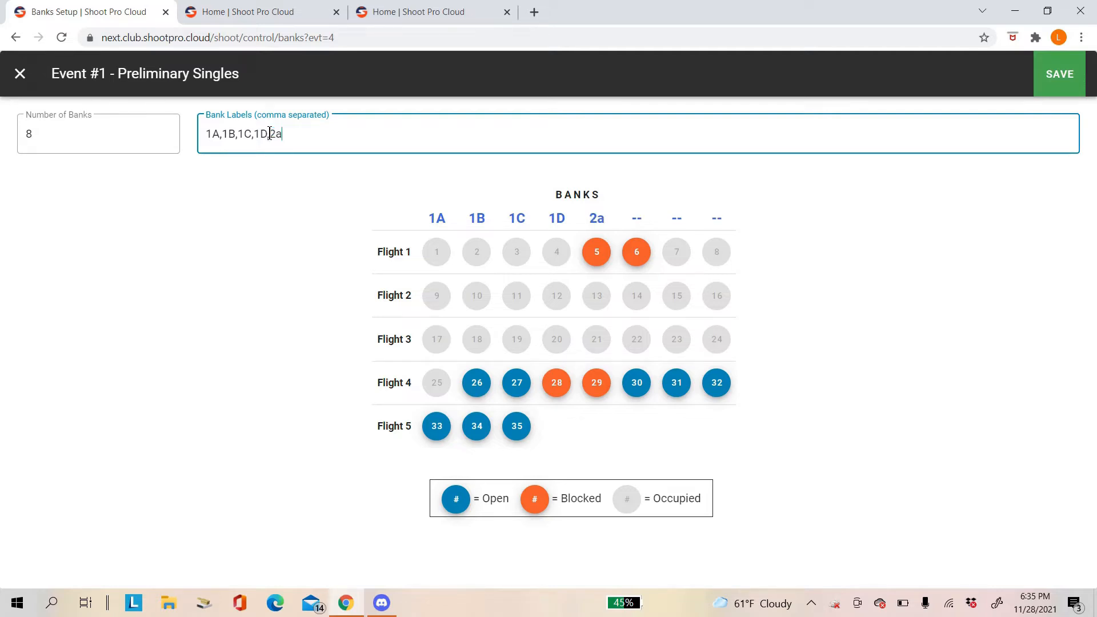
key(BackSpace)
key(shift+Left)
key(Caps_Lock)
text(A)
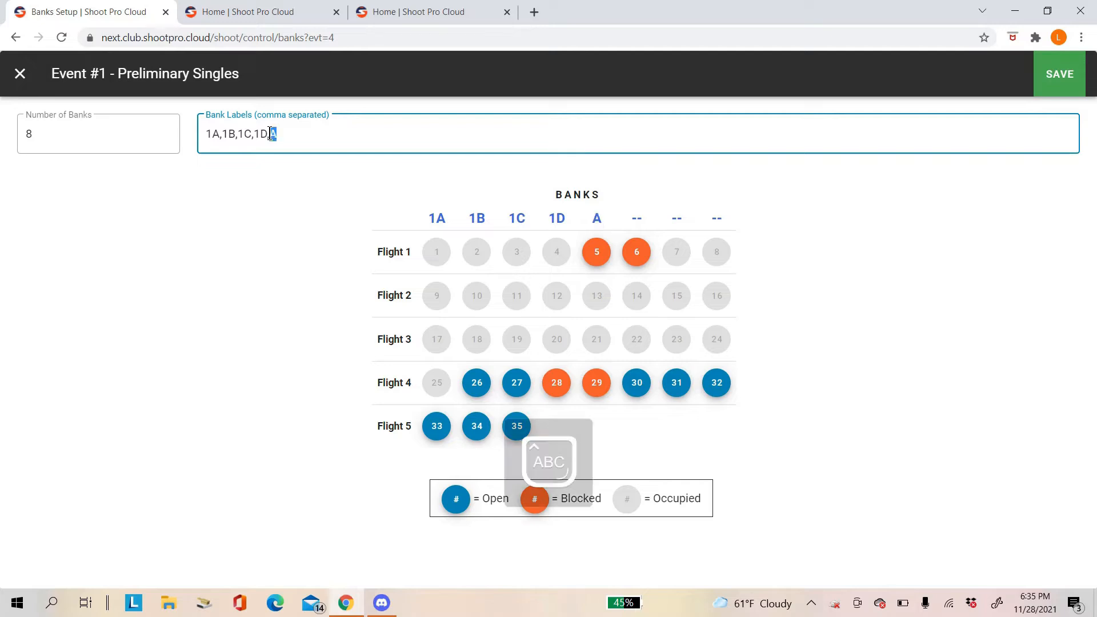
key(BackSpace)
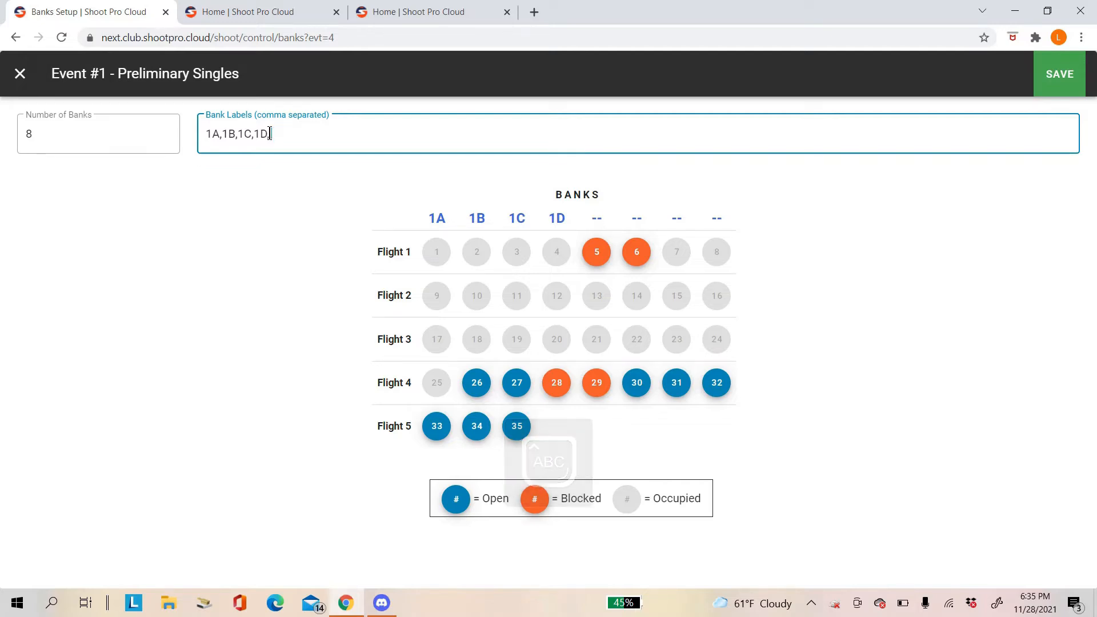
text(2A)
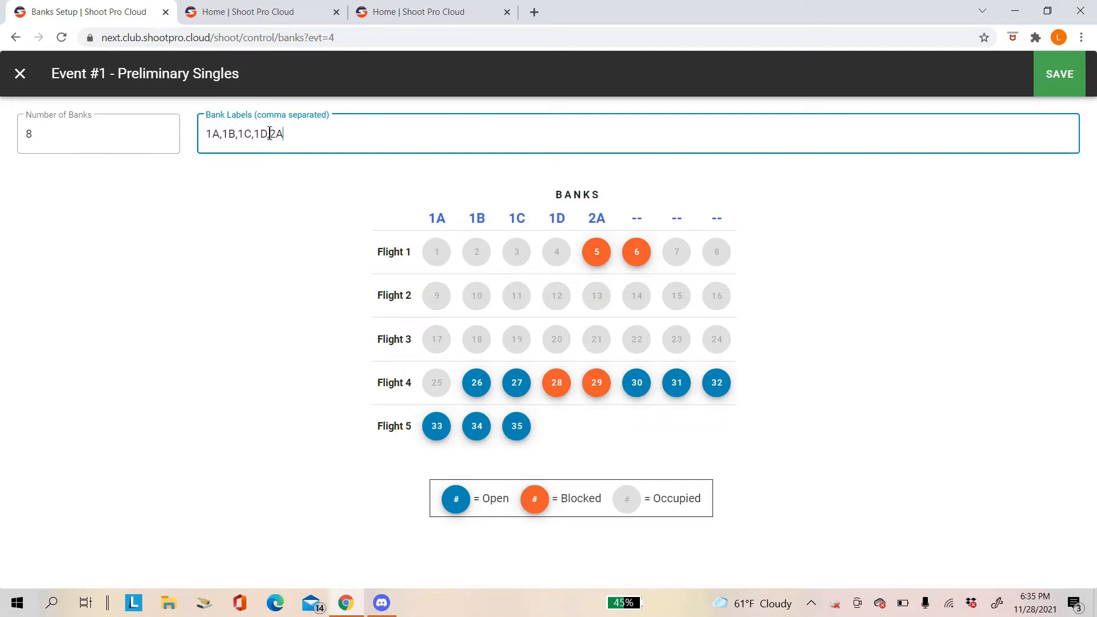
text(2B,)
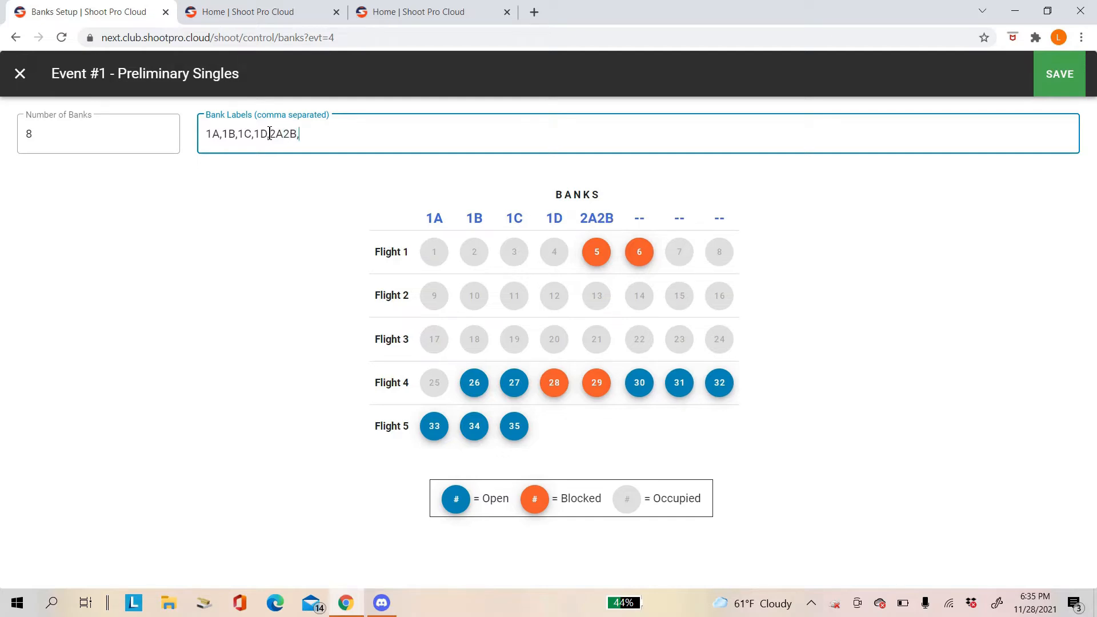
text(2C)
text(,)
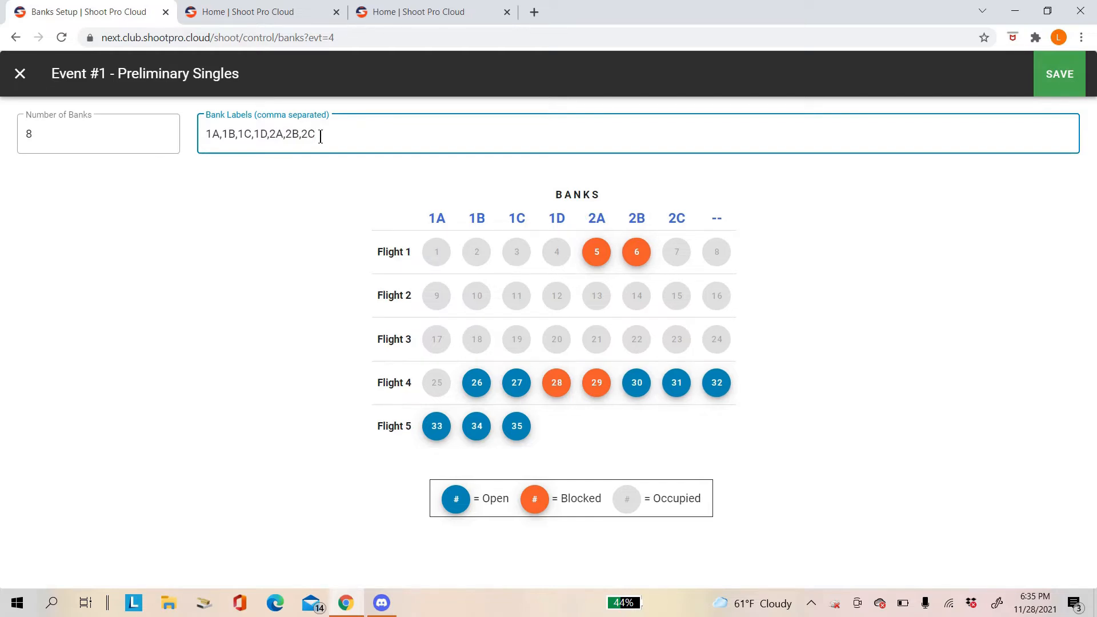
text(2D)
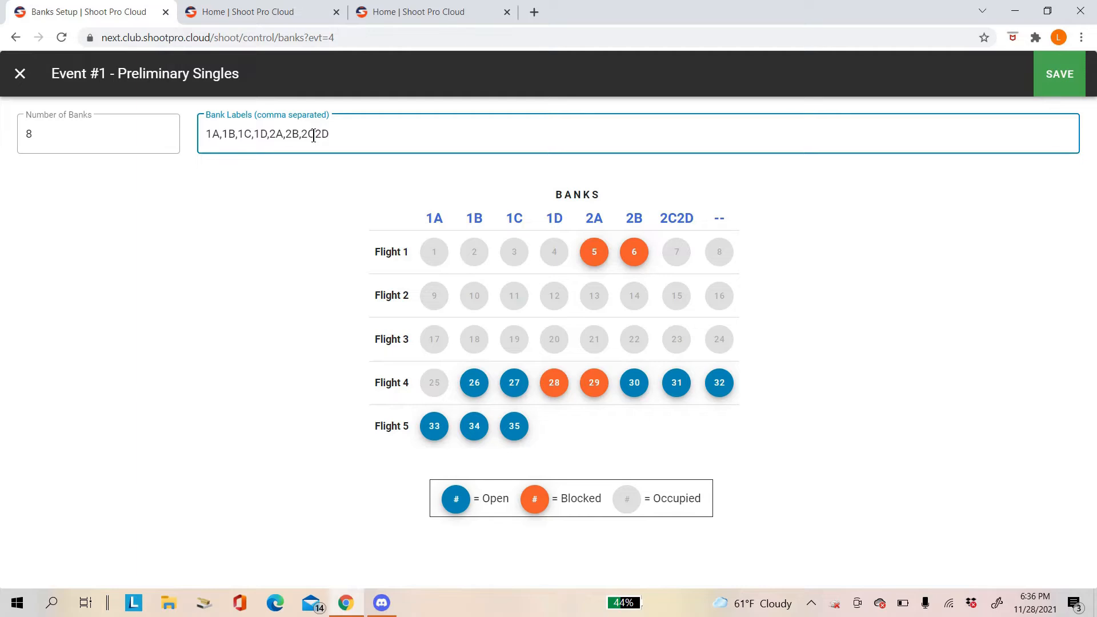
text(,)
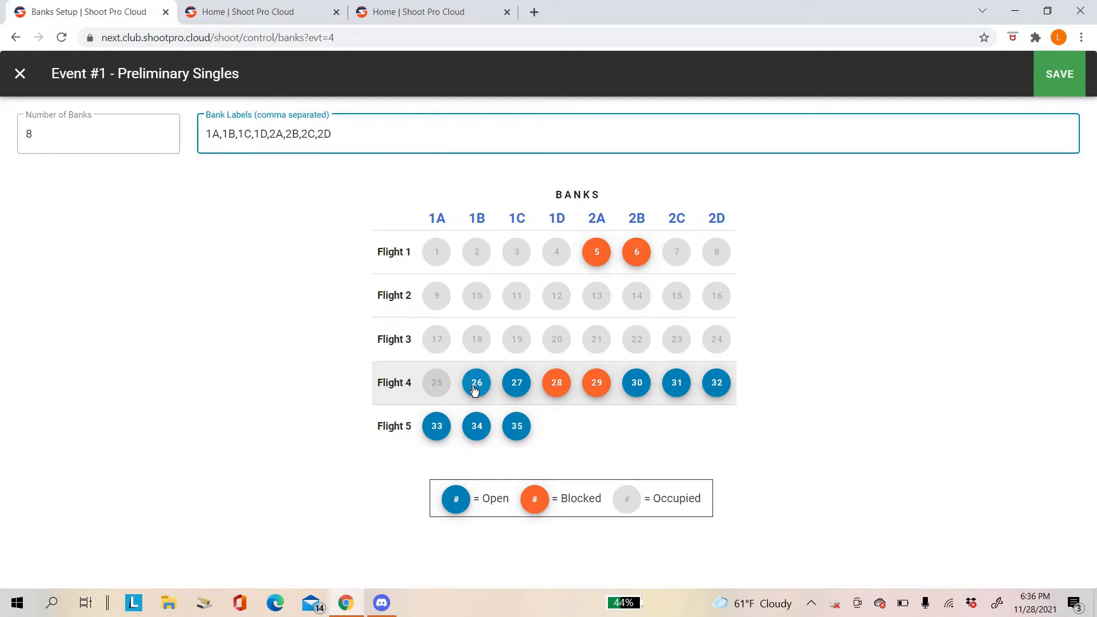
Step: Block squads 33, 34 and 35 in flight 5 and save the event's banks setup
click(434, 430)
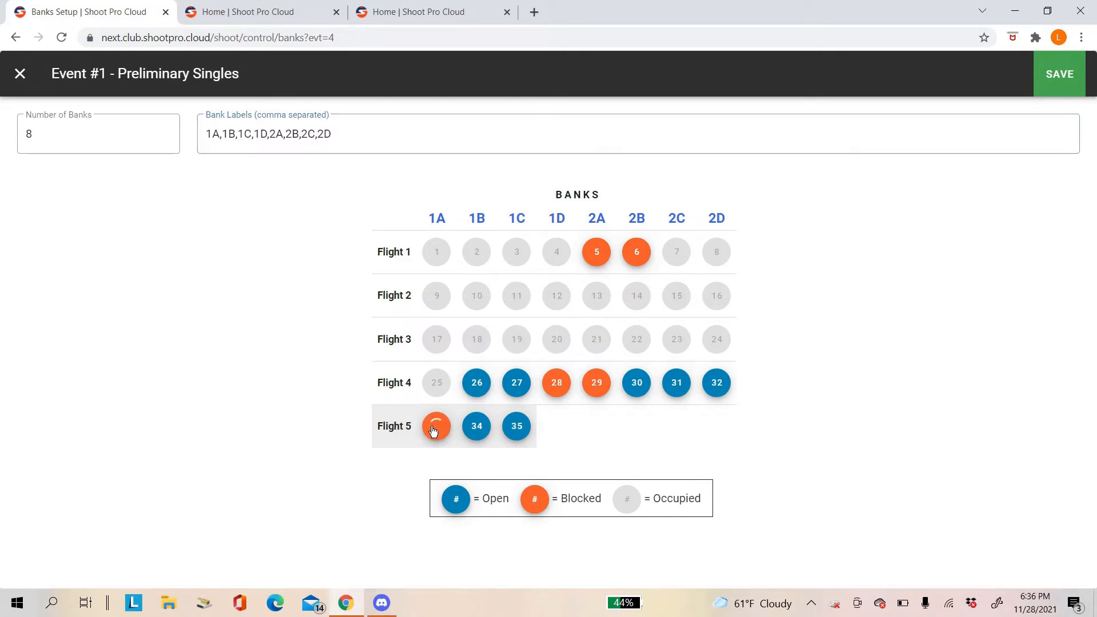
click(476, 430)
click(518, 430)
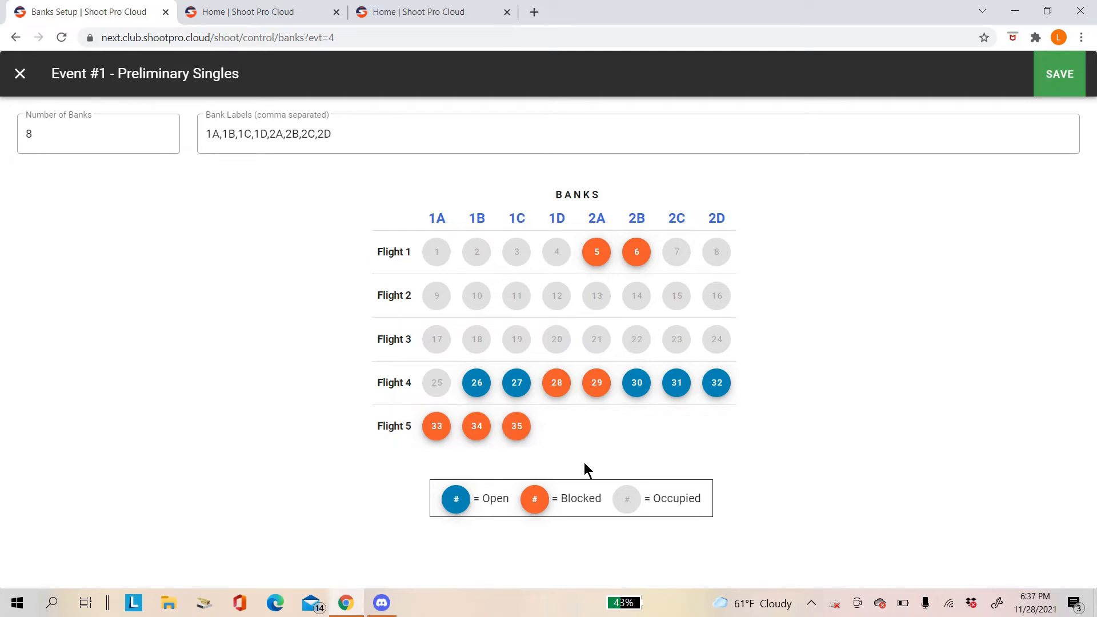
click(1064, 80)
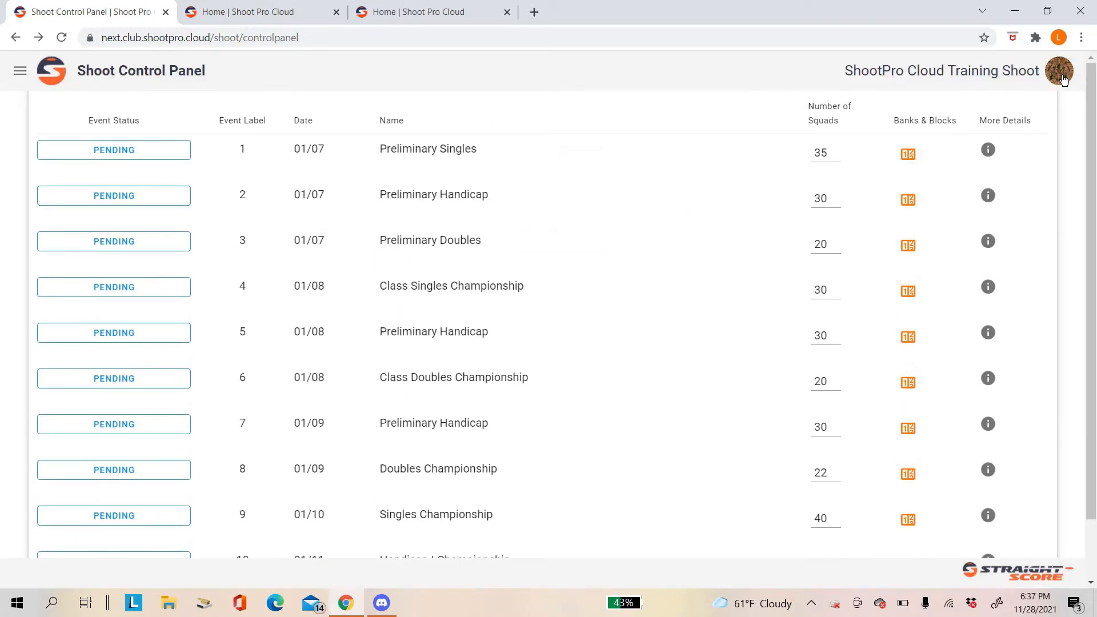
Step: Reopen the banks setup of event 1, Preliminary Singles, and set the number of banks to 4
click(907, 155)
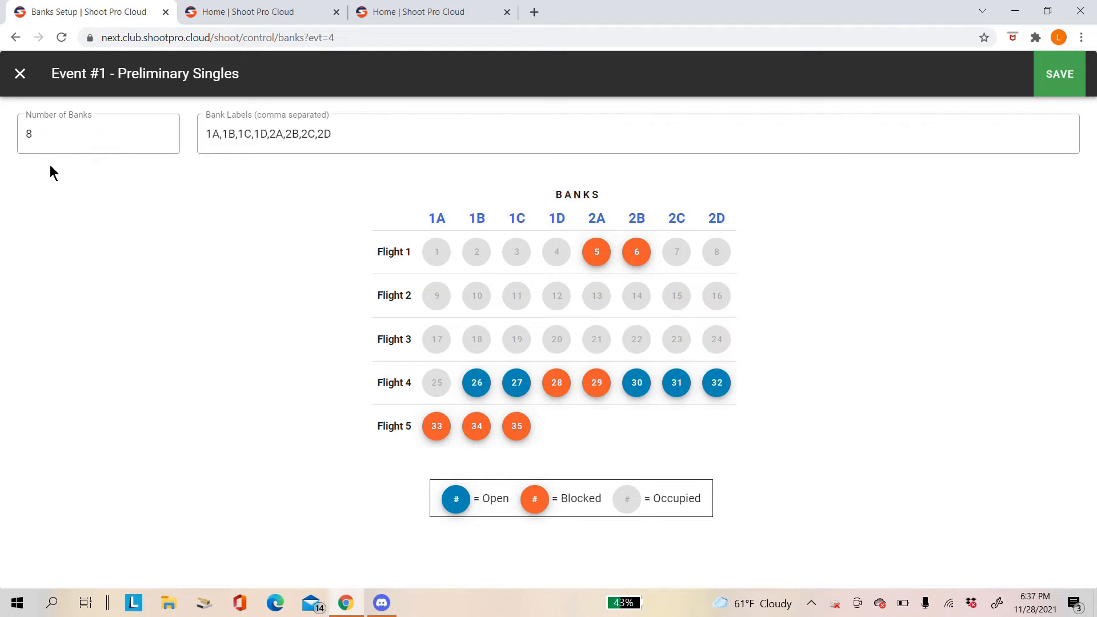
click(37, 134)
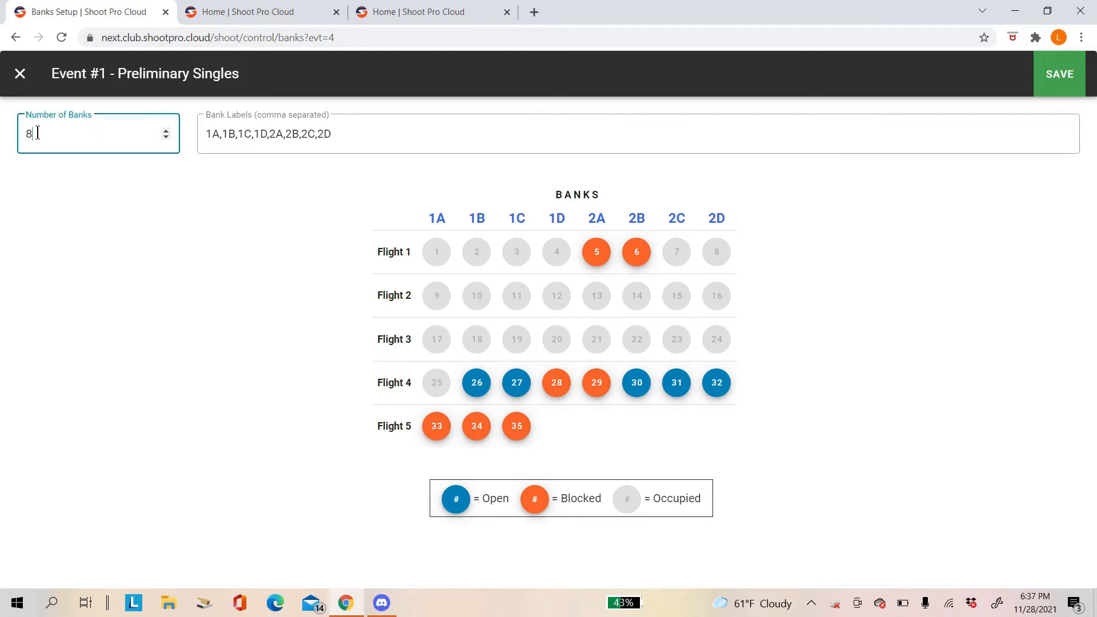
key(BackSpace)
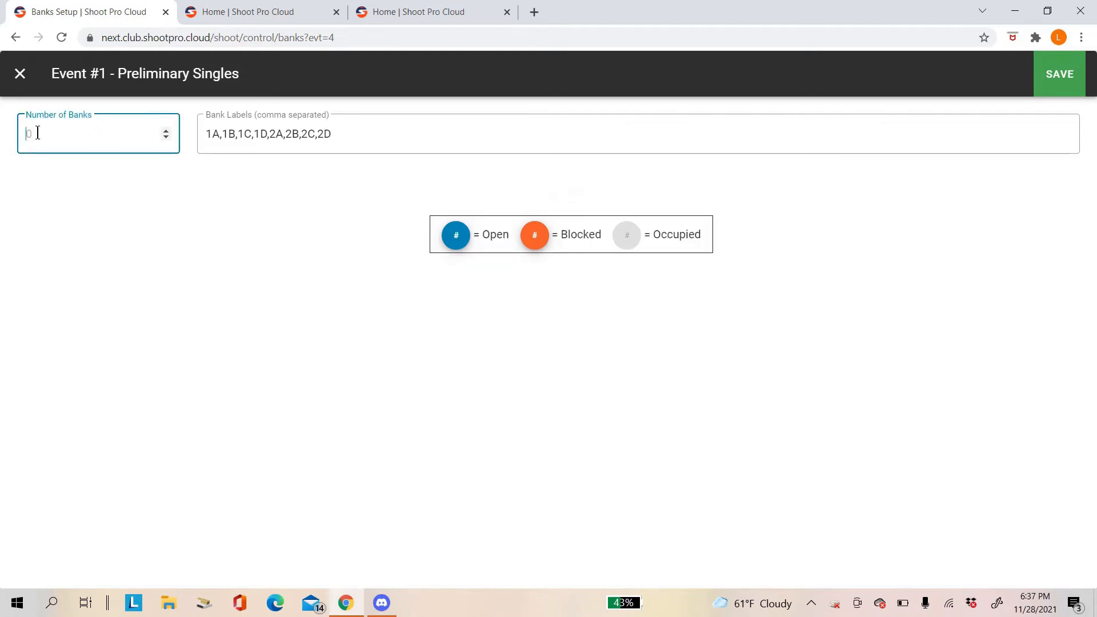
text(4)
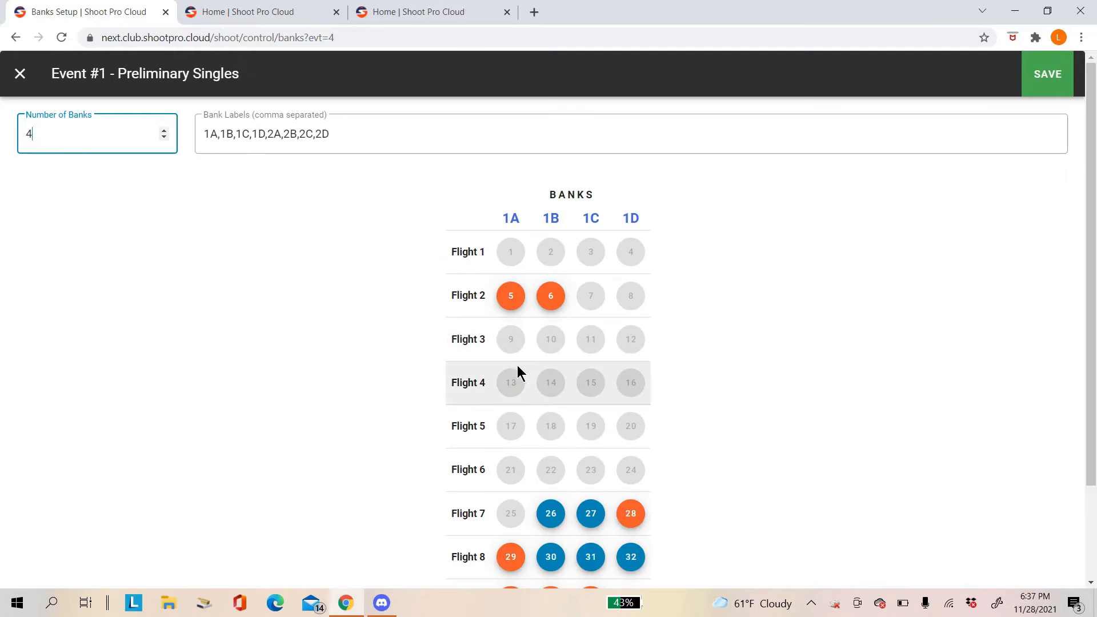
Step: Remove the labels 2A, 2B, 2C and 2D so the bank labels read 1A,1B,1C,1D
click(327, 133)
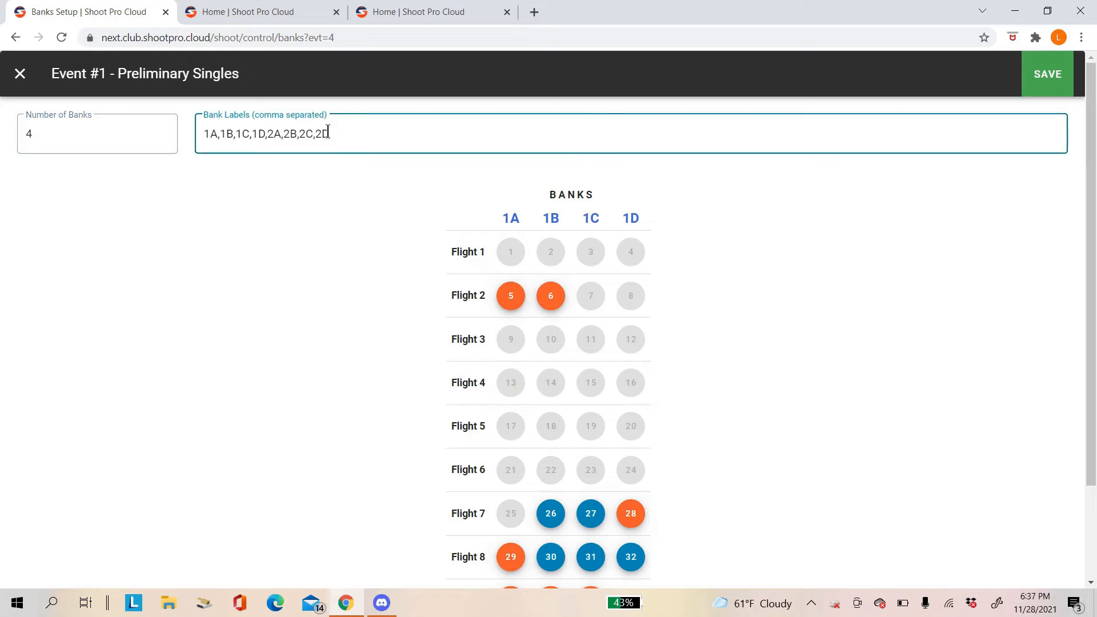
key(BackSpace)
key(BackSpace)
key(BackSpace)
key(BackSpace)
key(BackSpace)
key(BackSpace)
key(BackSpace)
key(BackSpace)
key(BackSpace)
key(BackSpace)
key(BackSpace)
key(BackSpace)
Step: Unblock squad 29 in flight 8 and save the event's banks setup
click(1092, 257)
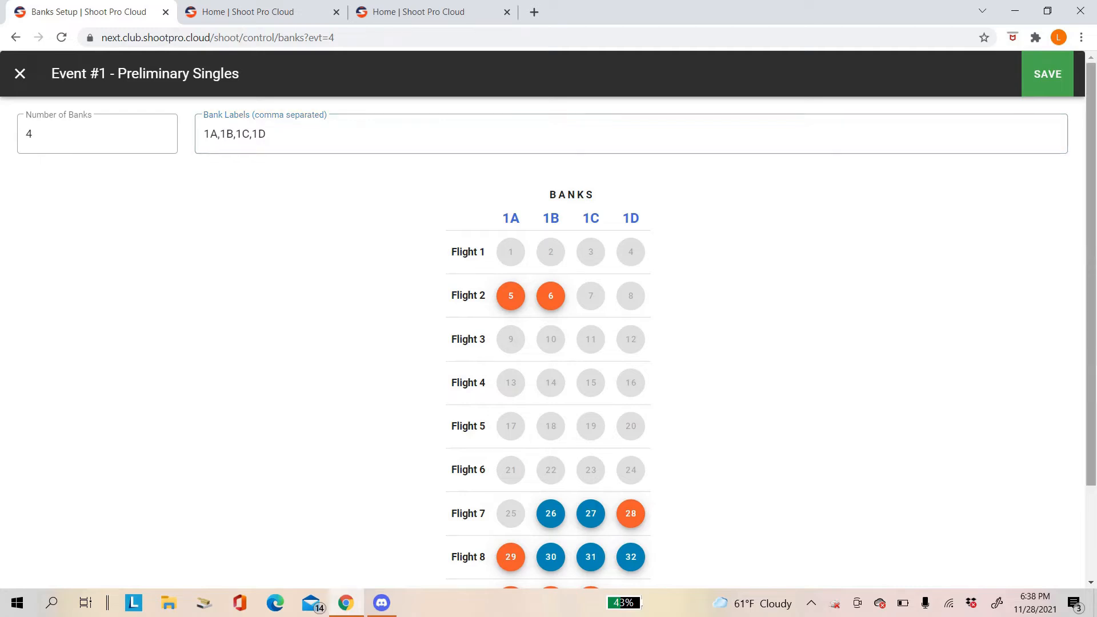
right_click(1091, 390)
click(1091, 394)
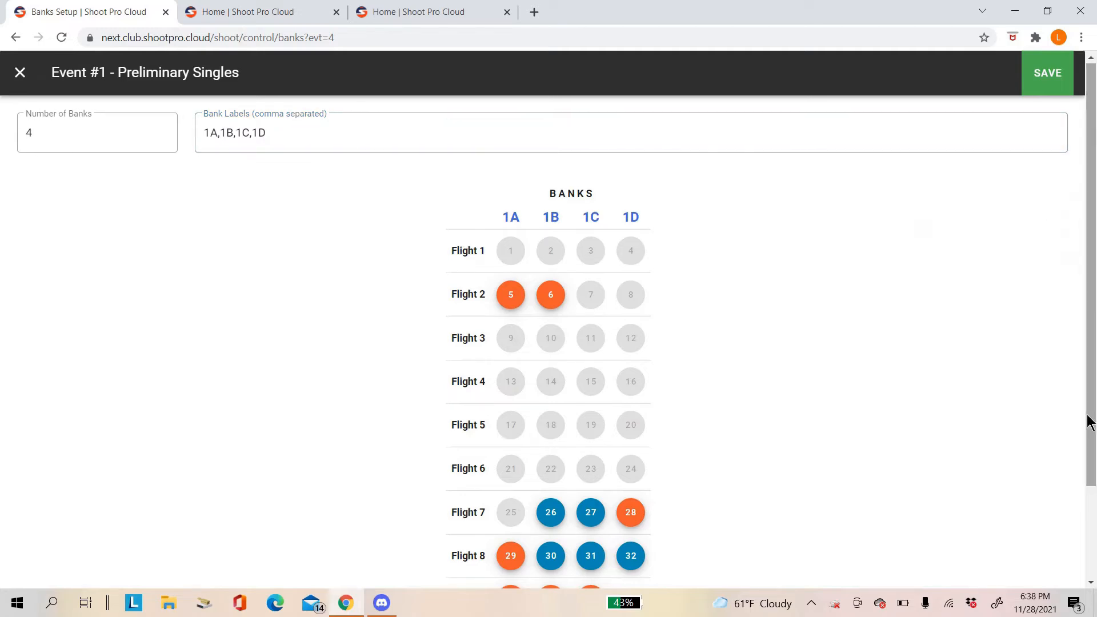
click(1091, 585)
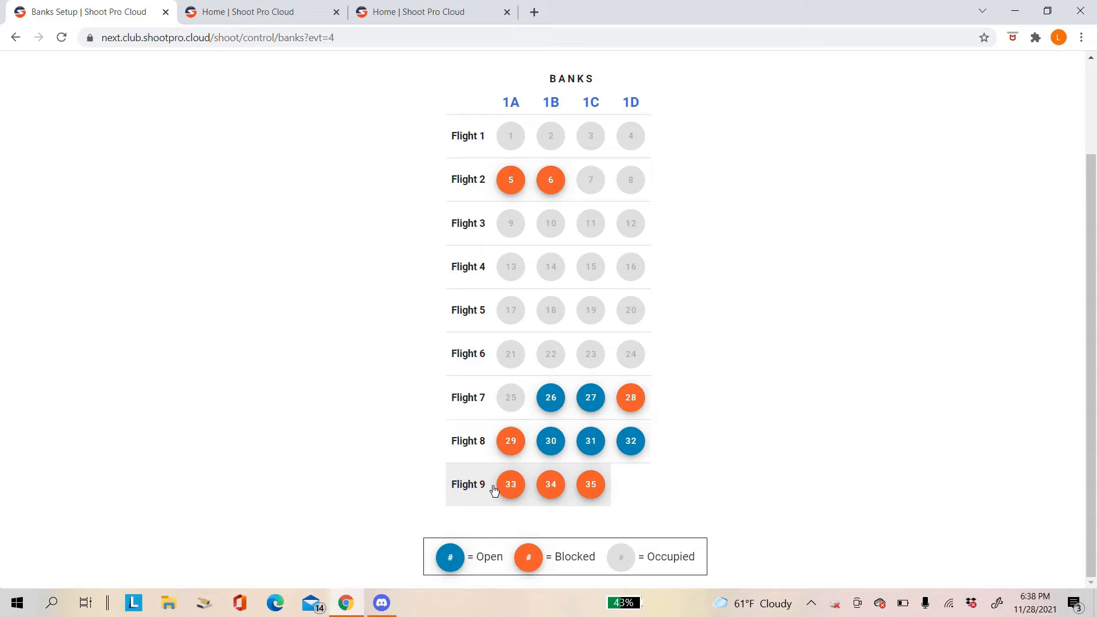
click(512, 447)
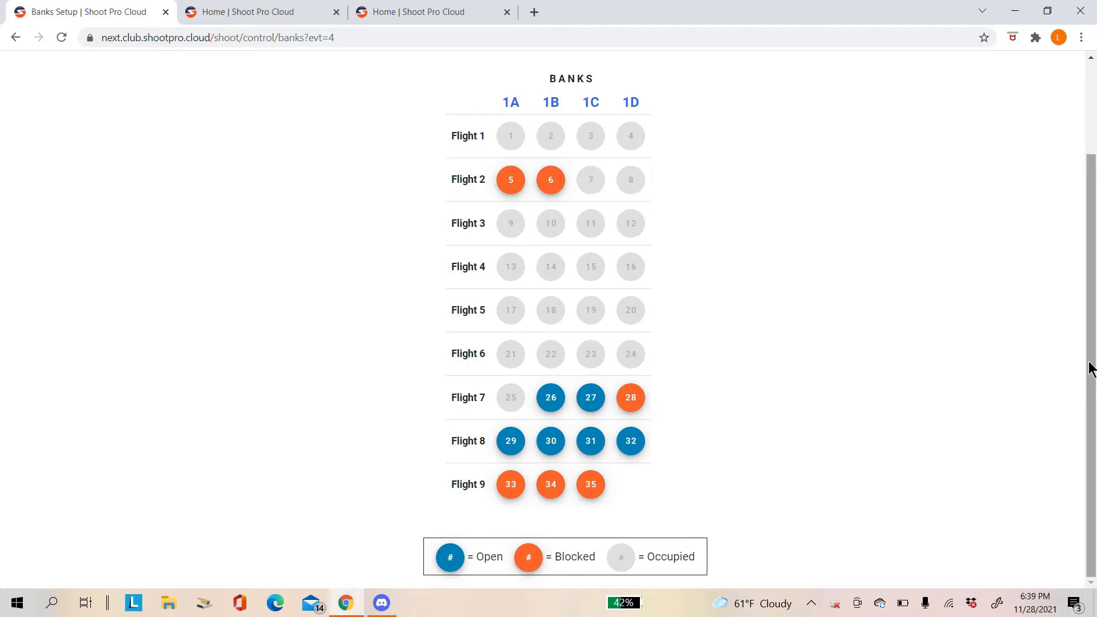
drag(1089, 369, 1089, 279)
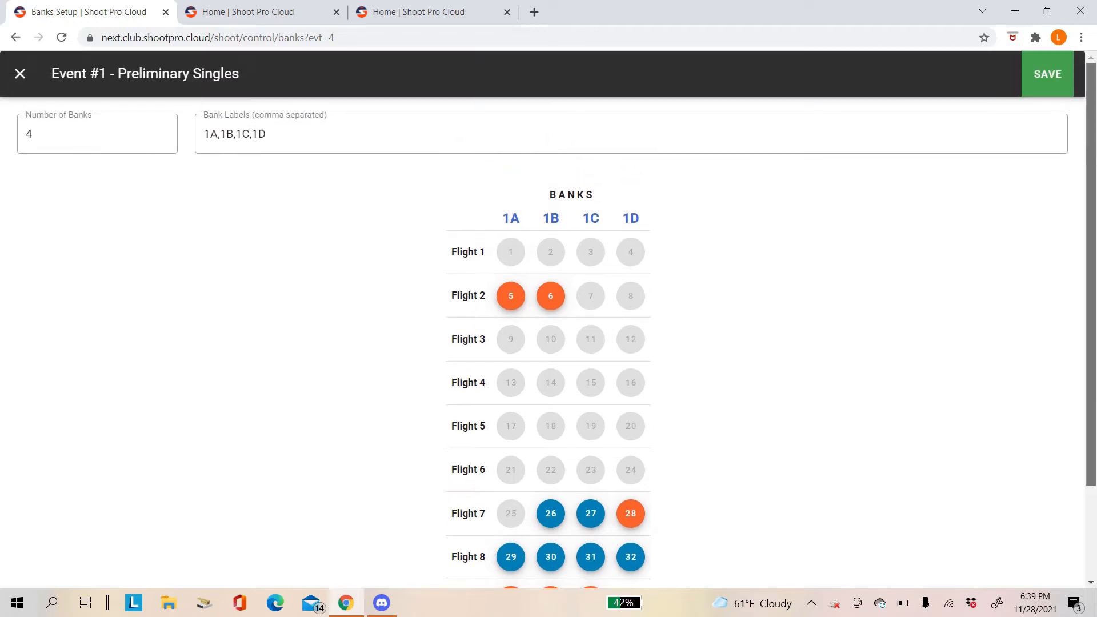
scroll(854, 138, down, 2)
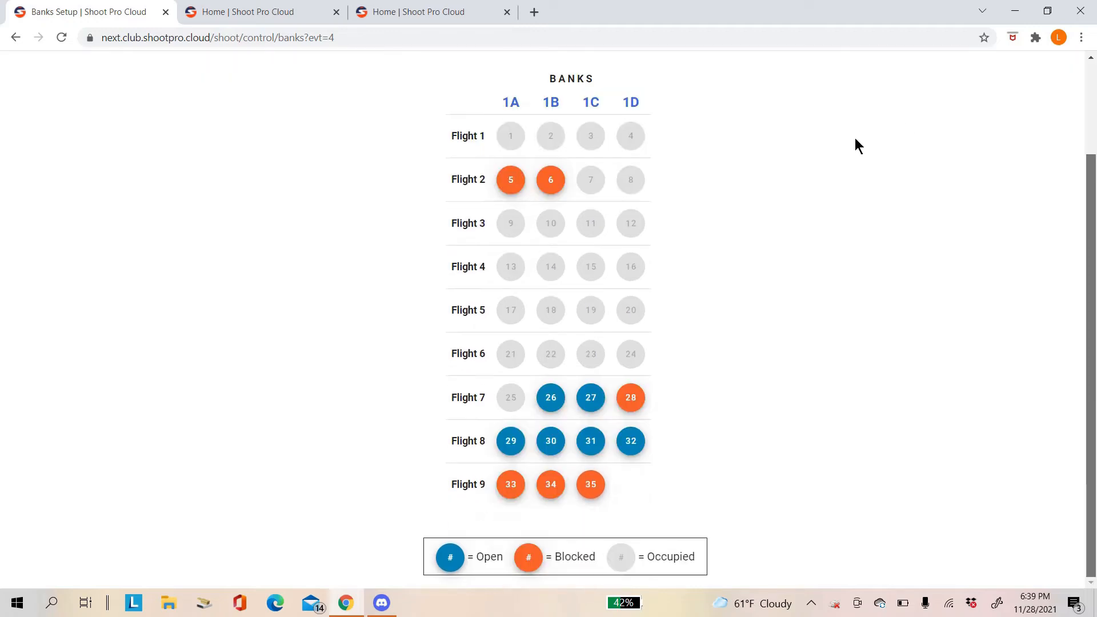
scroll(855, 138, up, 2)
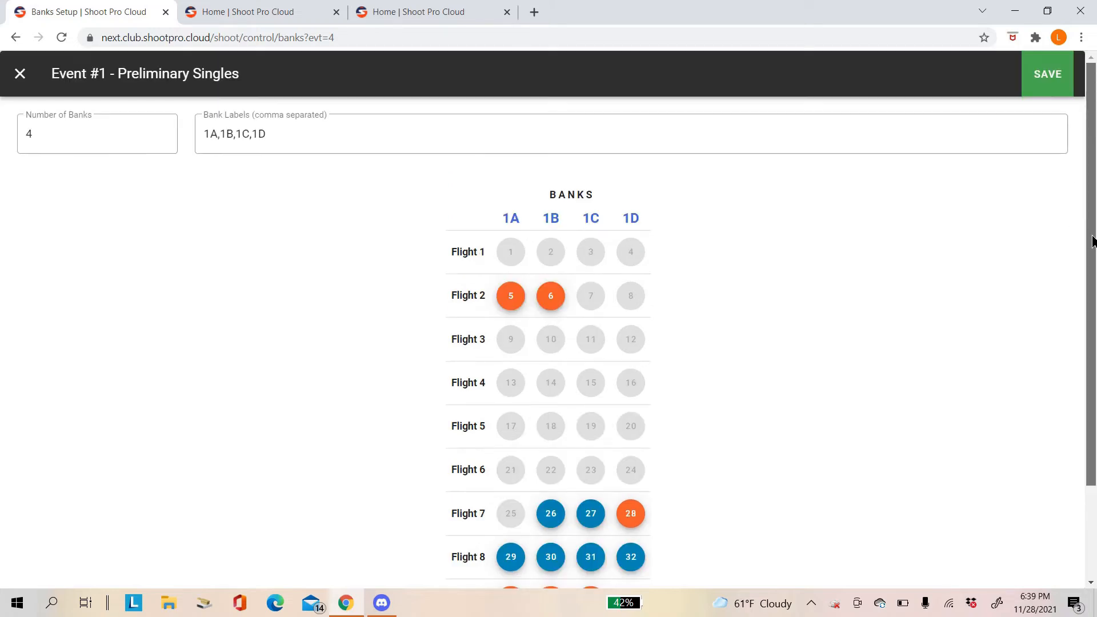
click(1041, 73)
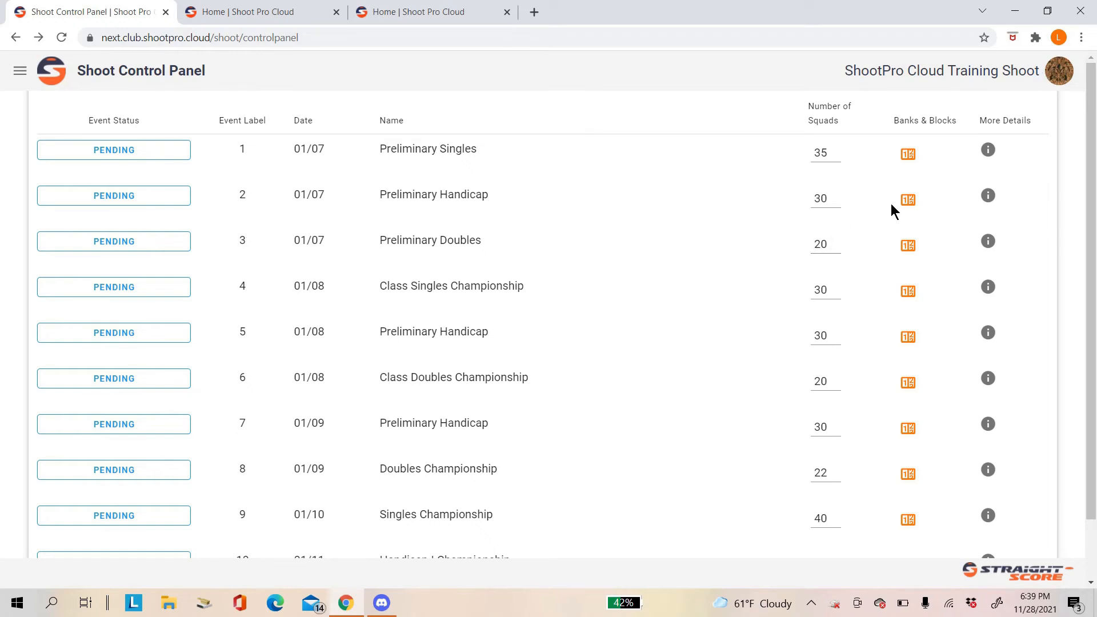
Step: Open the banks setup of event 2, Preliminary Handicap, and set the number of banks to 8
click(908, 201)
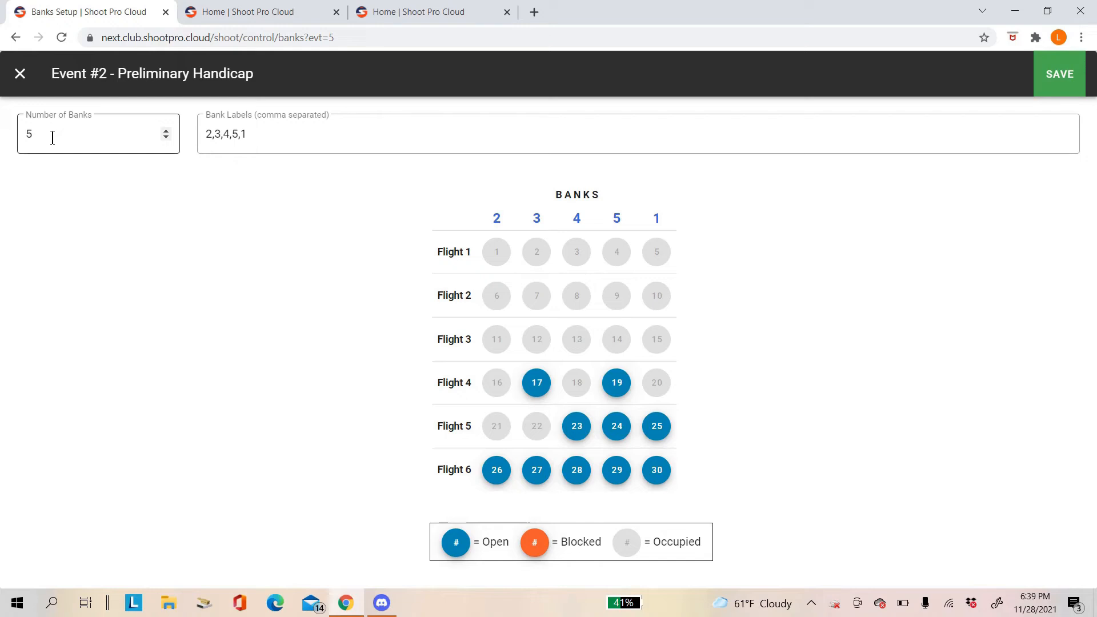
drag(52, 138, 16, 134)
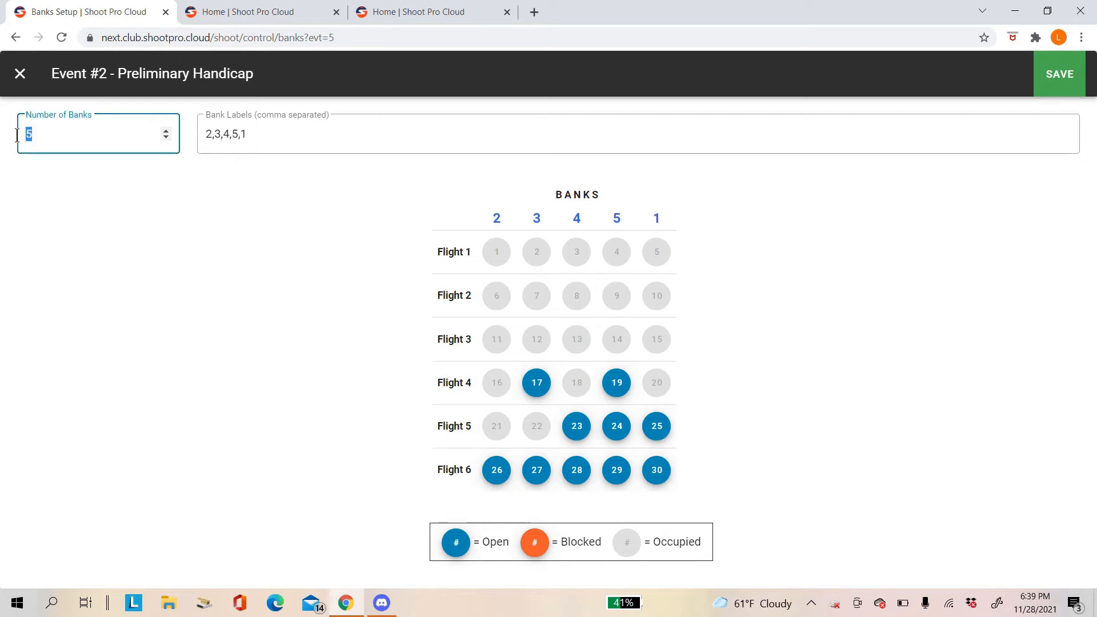
text(8)
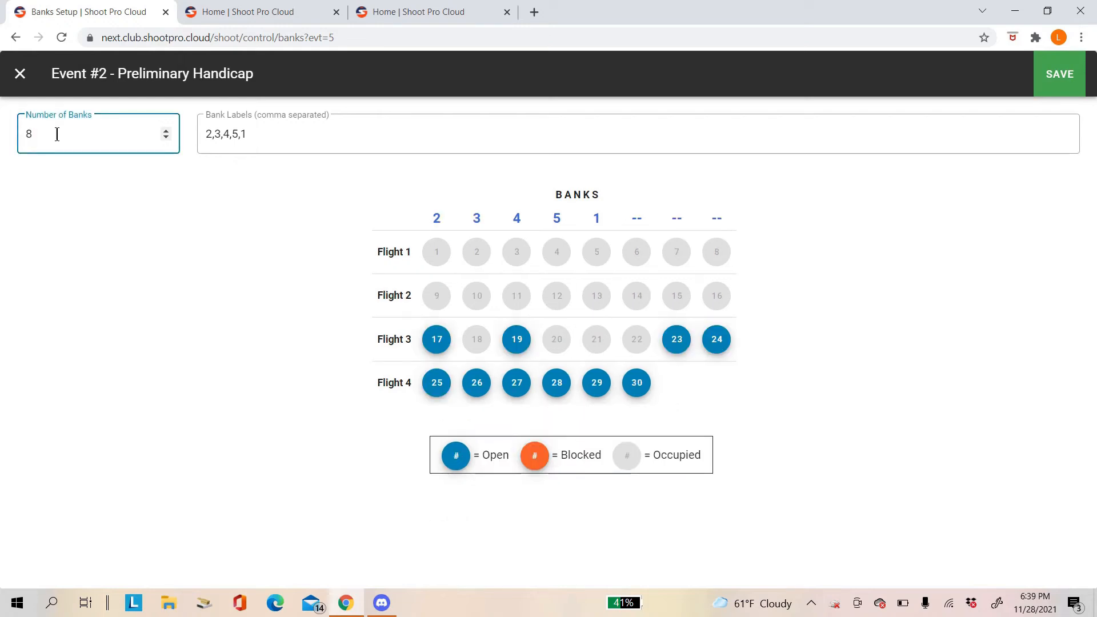
Step: Replace the bank labels of event 2 with 1A,1B,1C,1D,2A,2B,2C,2D and save the banks setup
click(250, 135)
drag(252, 135, 194, 134)
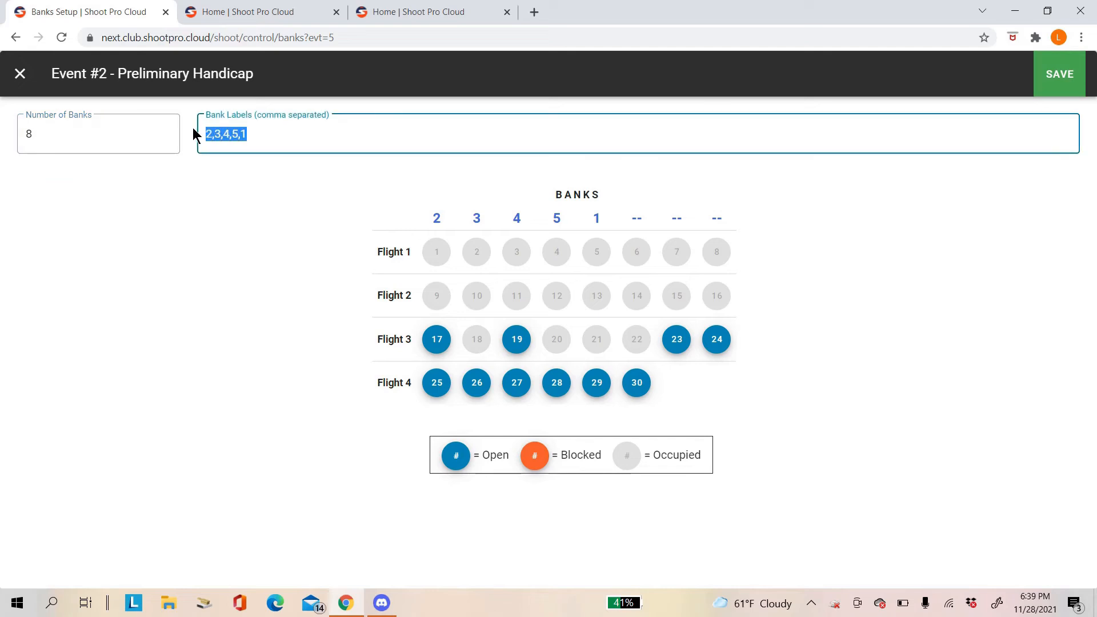
text(1A)
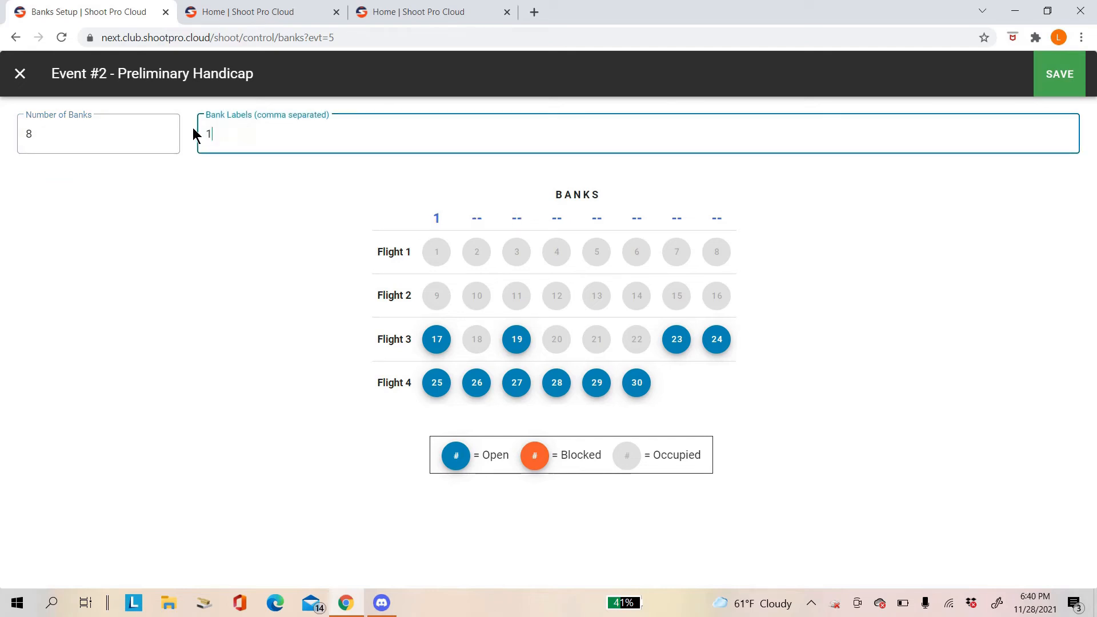
text(,1B,1C,1D,2A,2)
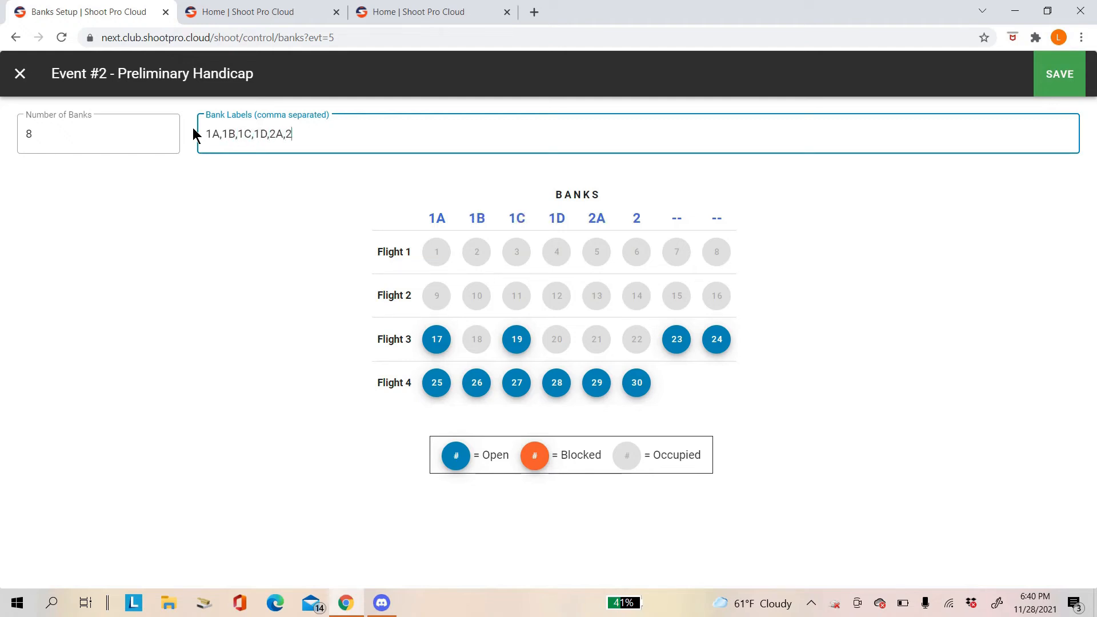
text(B,2C,2D)
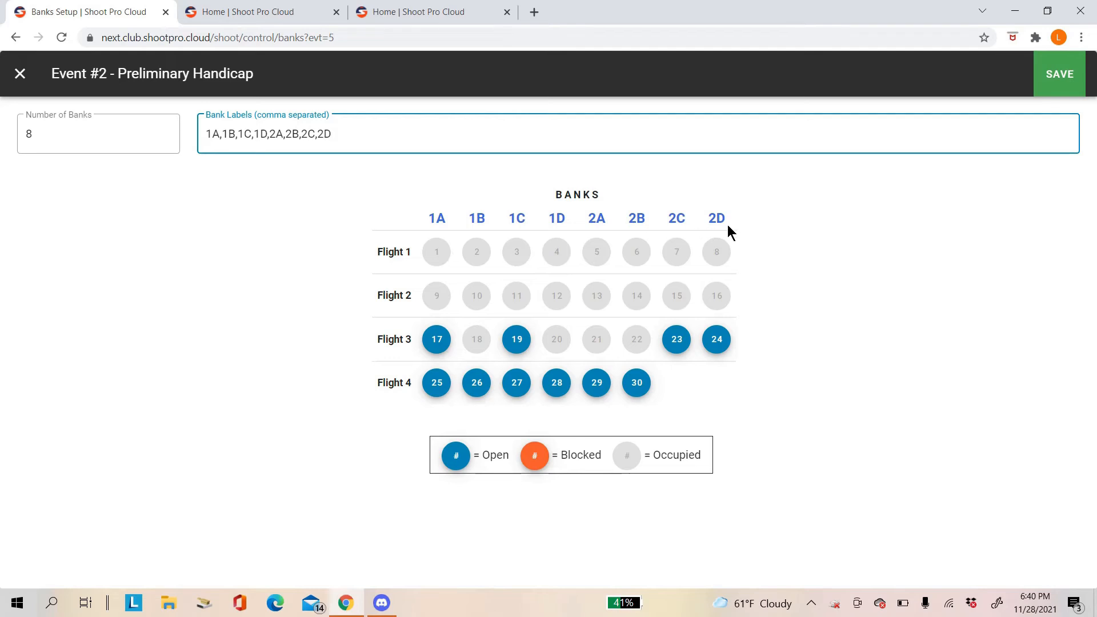
click(1058, 75)
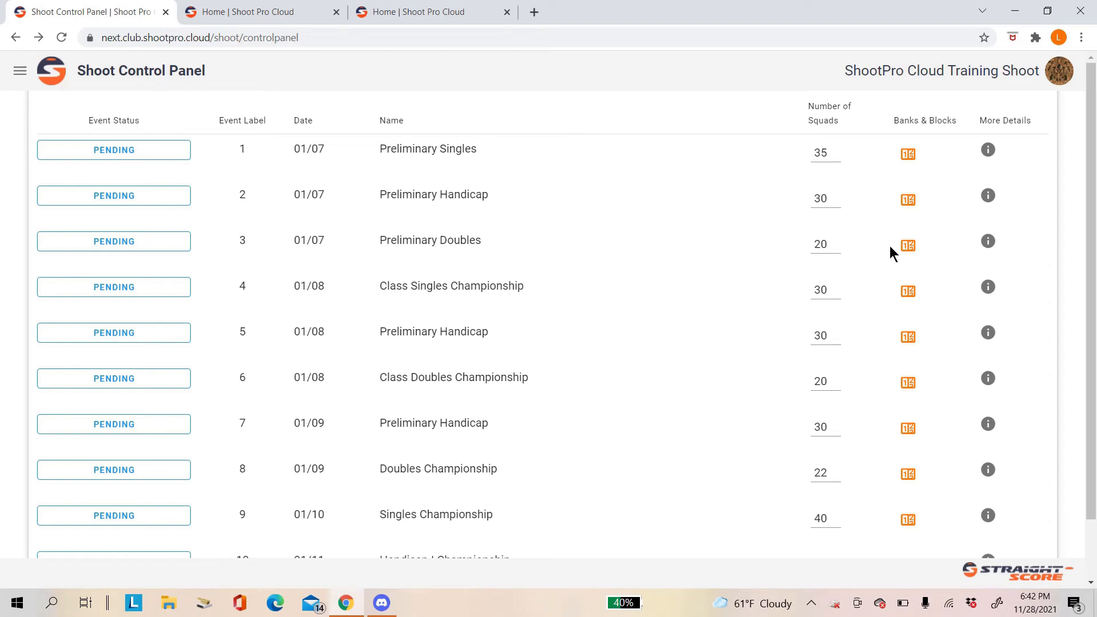
Step: Reorder the bank labels of event 3, Preliminary Doubles, to 5A,5B,1A,1B,2A,2B,3A,3B,4A,4B and save its banks setup
click(907, 246)
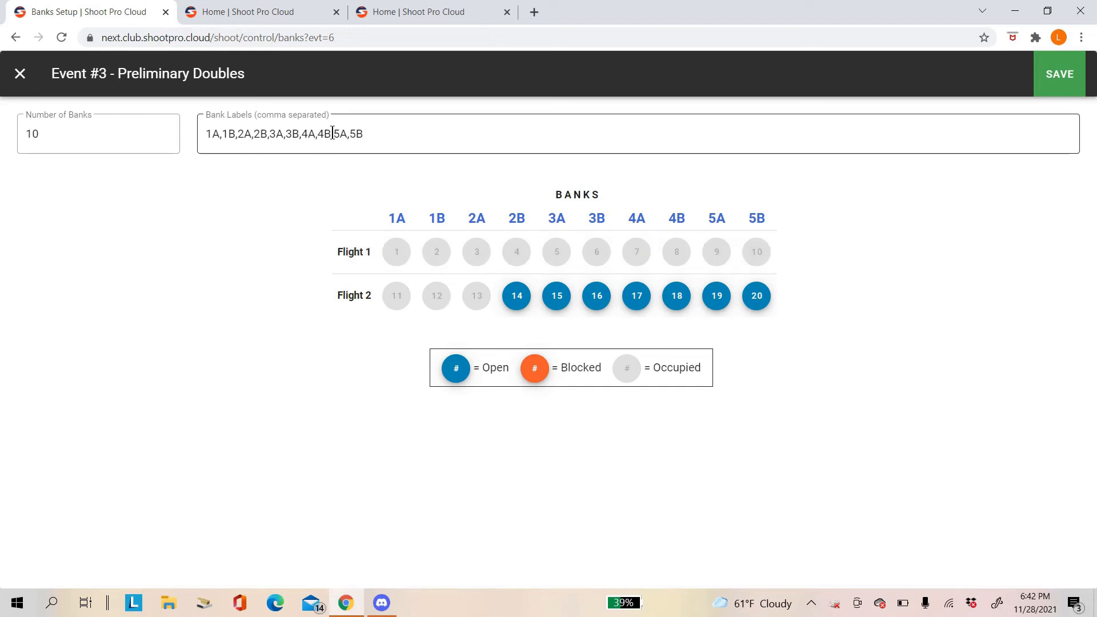
drag(334, 132, 189, 137)
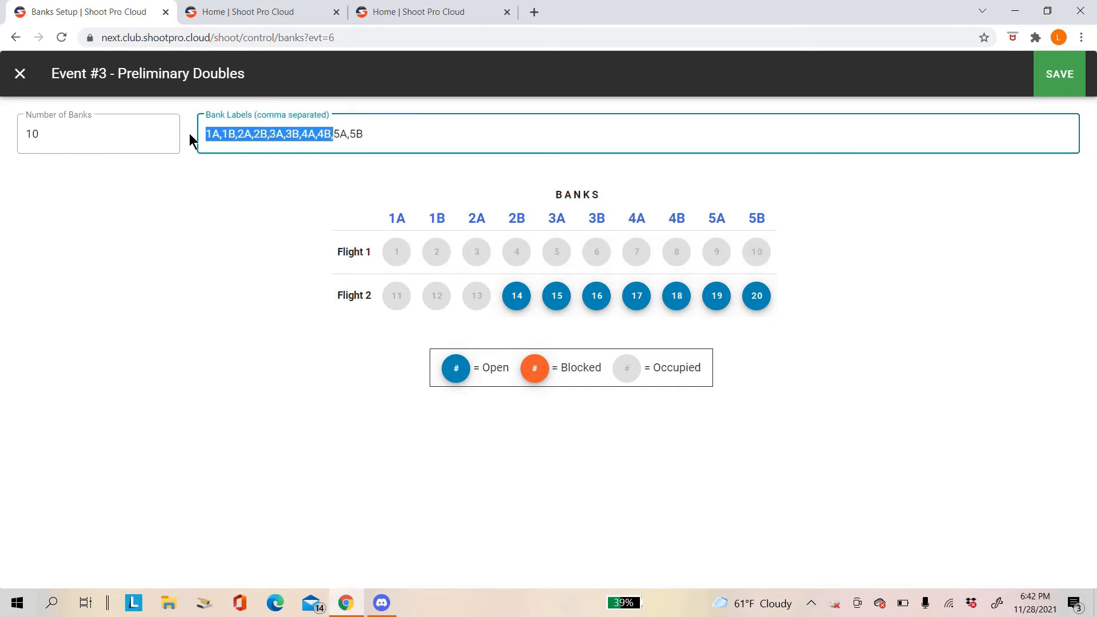
key(BackSpace)
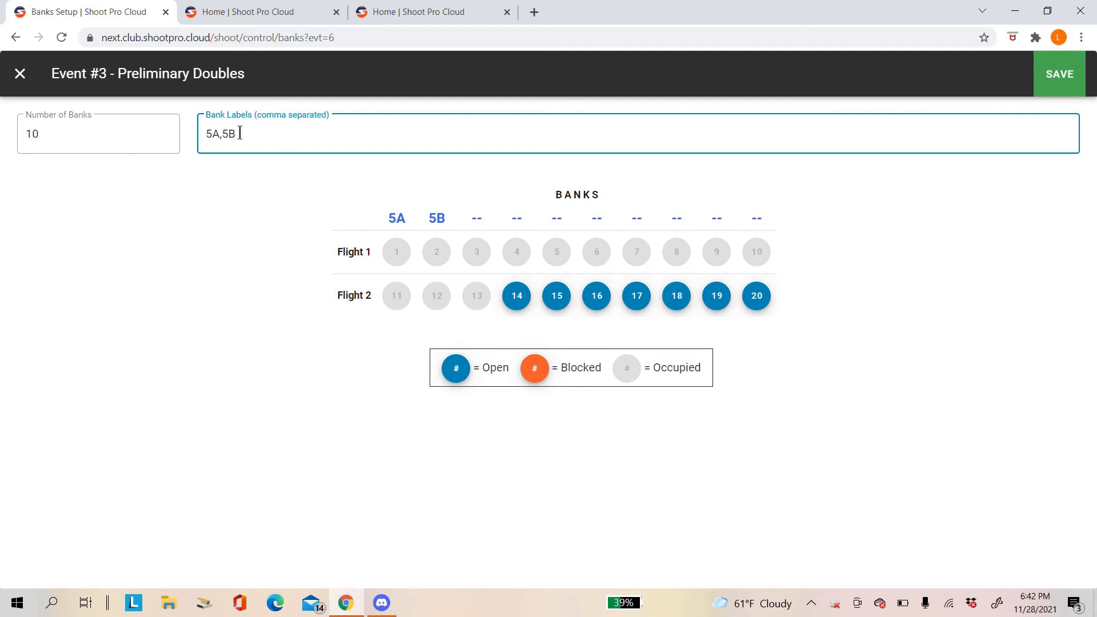
text(,1A,1B,2A,)
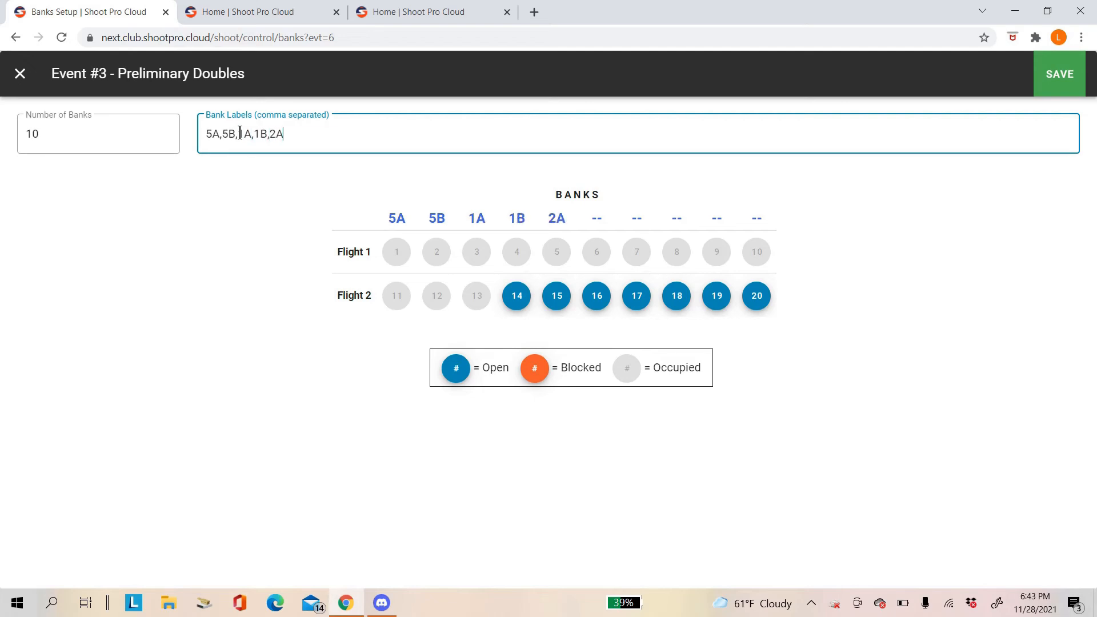
text(2B,3A,3B,4A,4B)
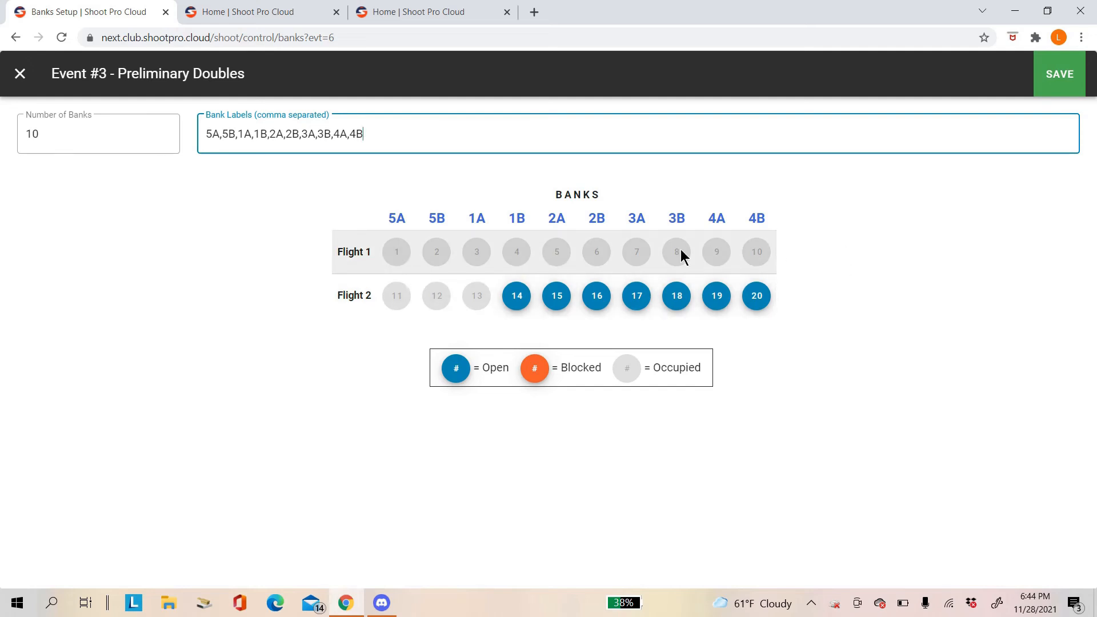
click(1061, 74)
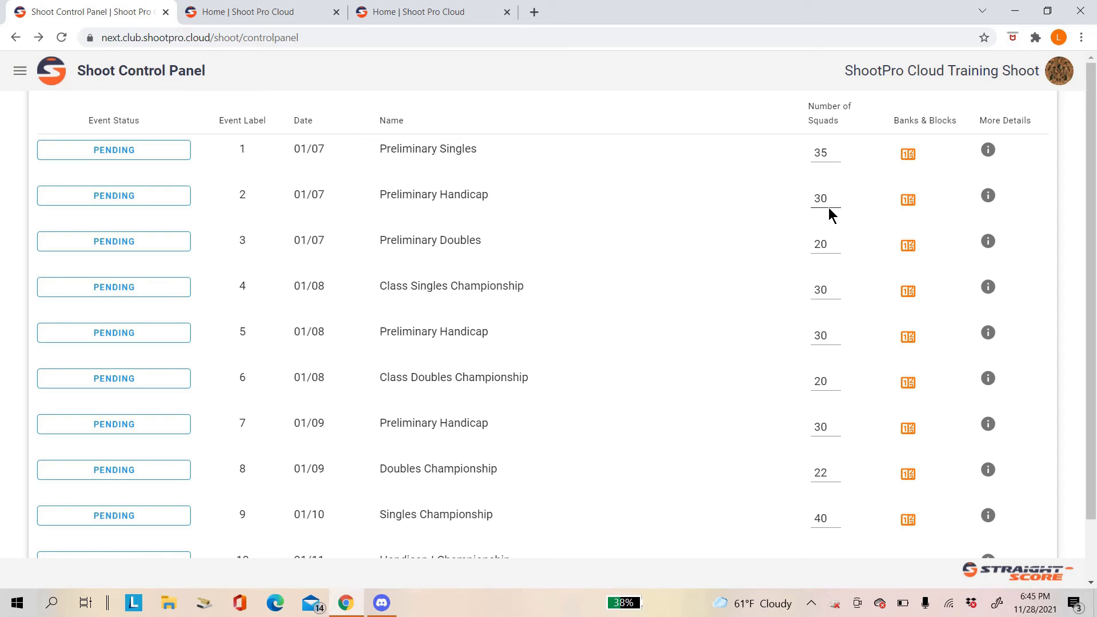
Step: Increase the number of squads for event 1, Preliminary Singles, to 40
click(835, 151)
click(836, 151)
click(836, 151)
click(836, 151)
click(835, 151)
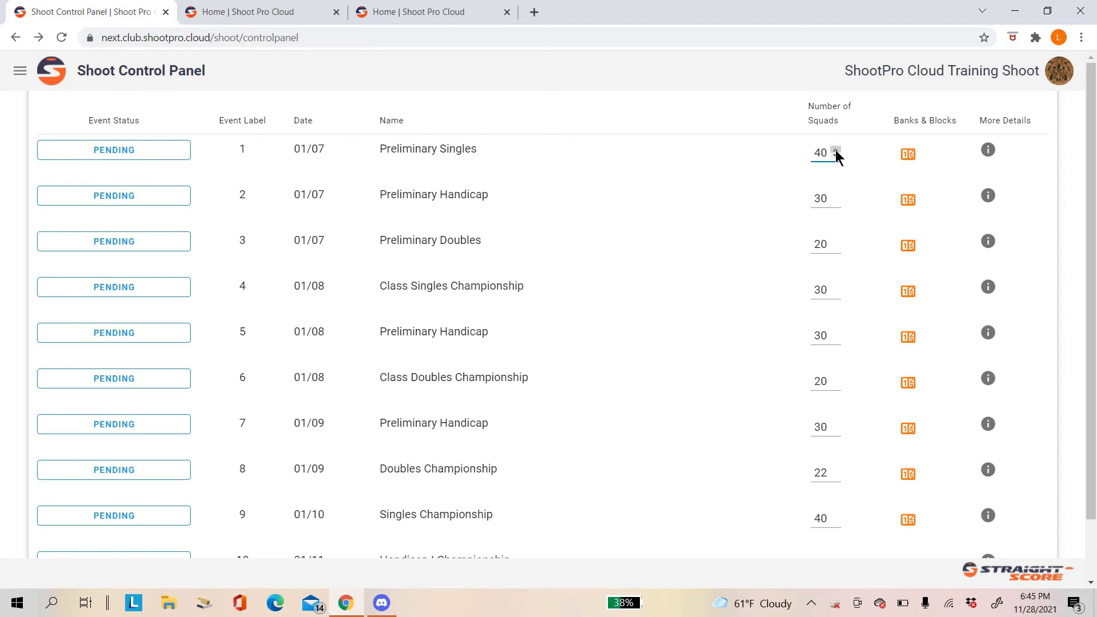